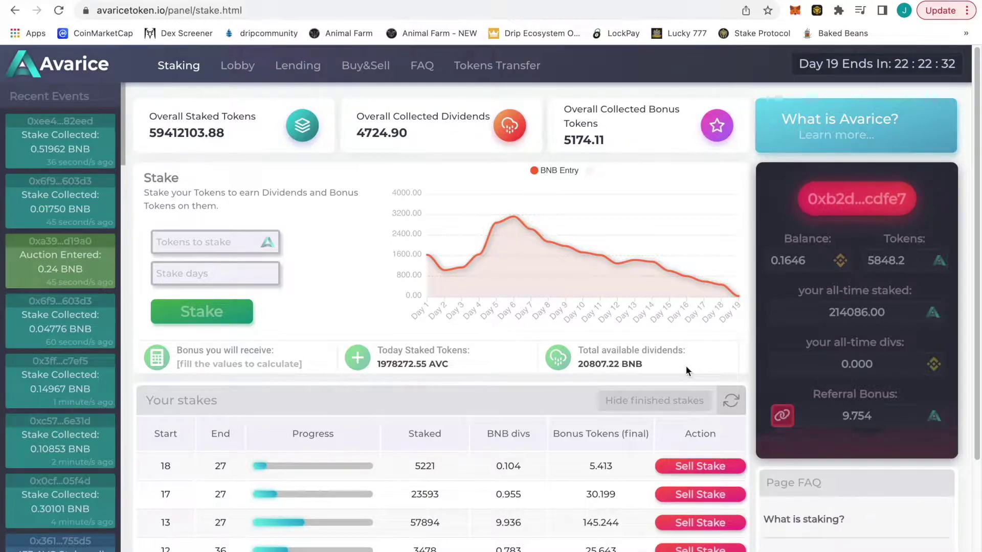
Step: Scroll to the Your stakes table and highlight the completed 120000 stake's 33.455 BNB dividends
scroll(581, 361, "down", 3)
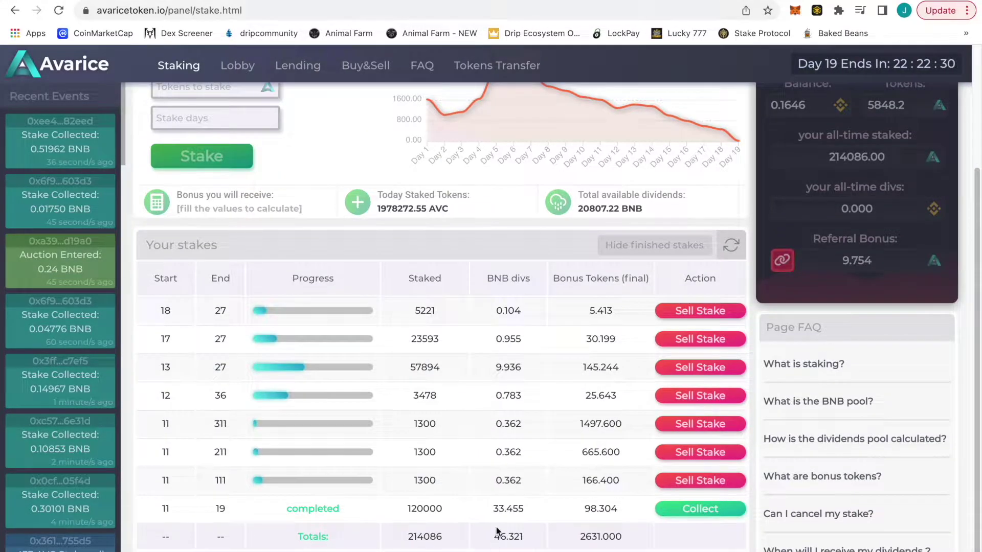
left_click_drag(493, 508, 529, 509)
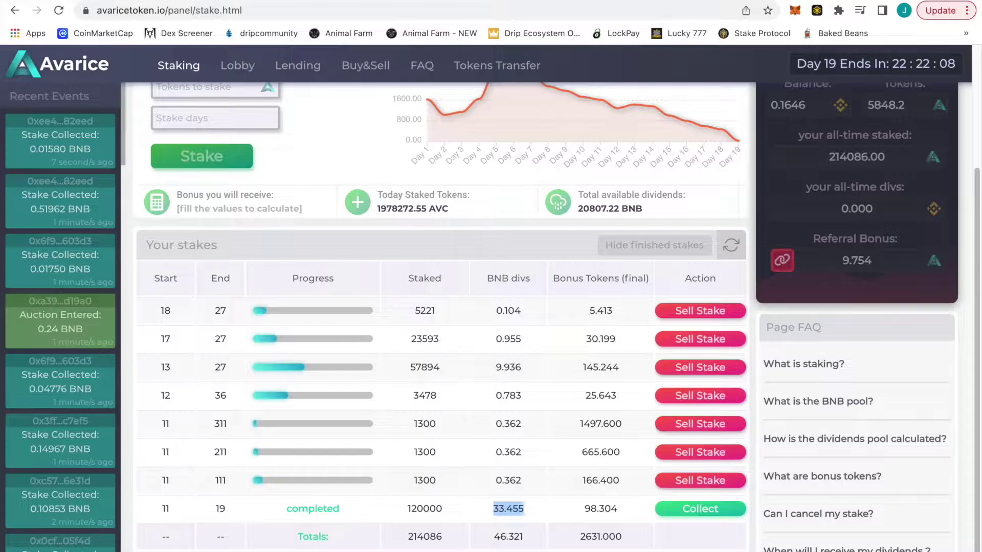
Step: In Excel, inspect the R36 deviation formula and the ROI % per day formulas through 6/18
left_click(725, 543)
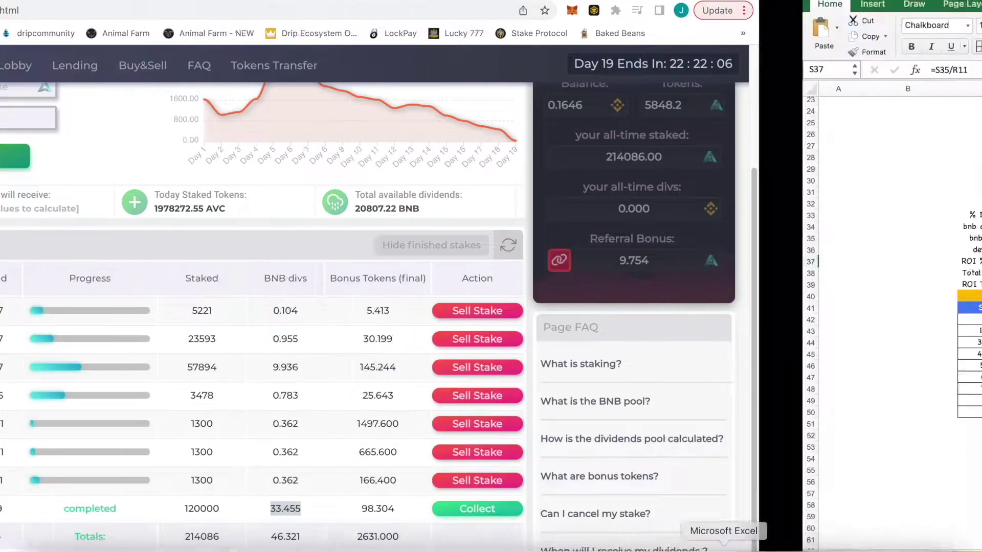
left_click(621, 249)
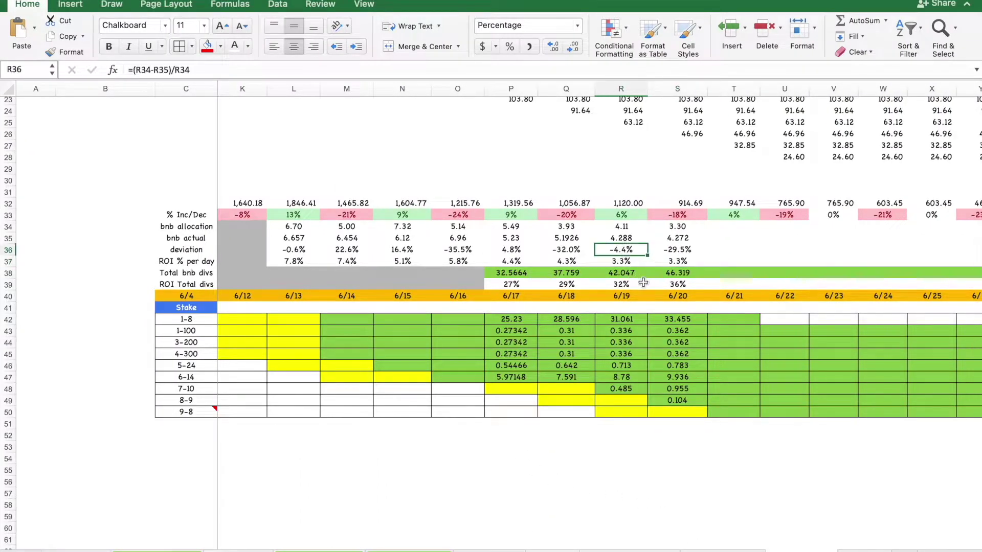
key("Down")
key("Left")
key("Left")
key("Left")
key("Left")
key("Left")
key("Left")
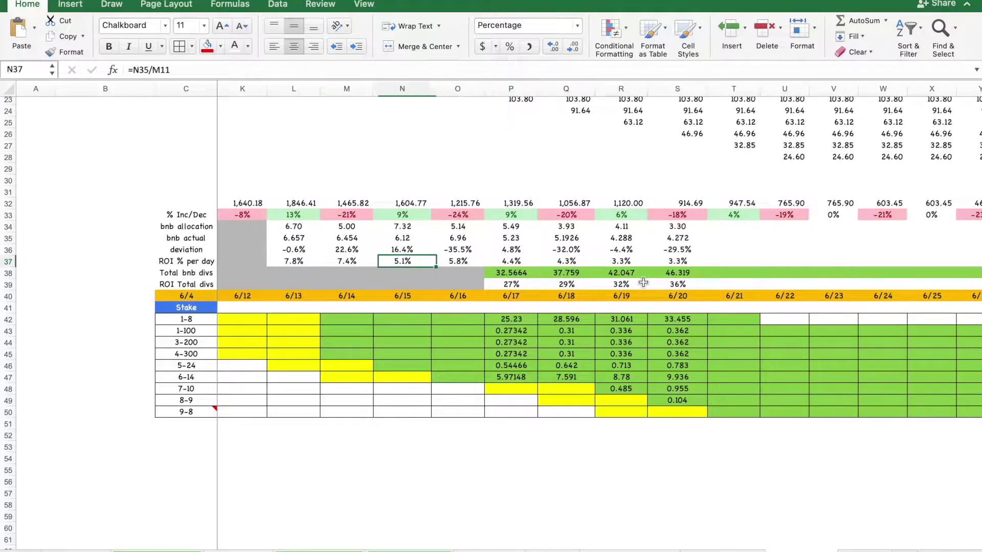
key("Right")
key("Right")
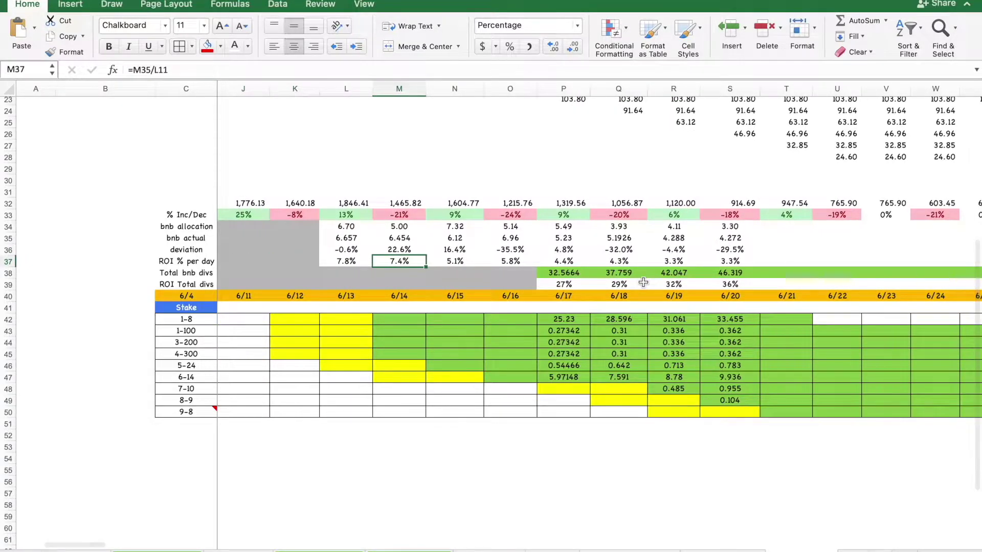
key("Right")
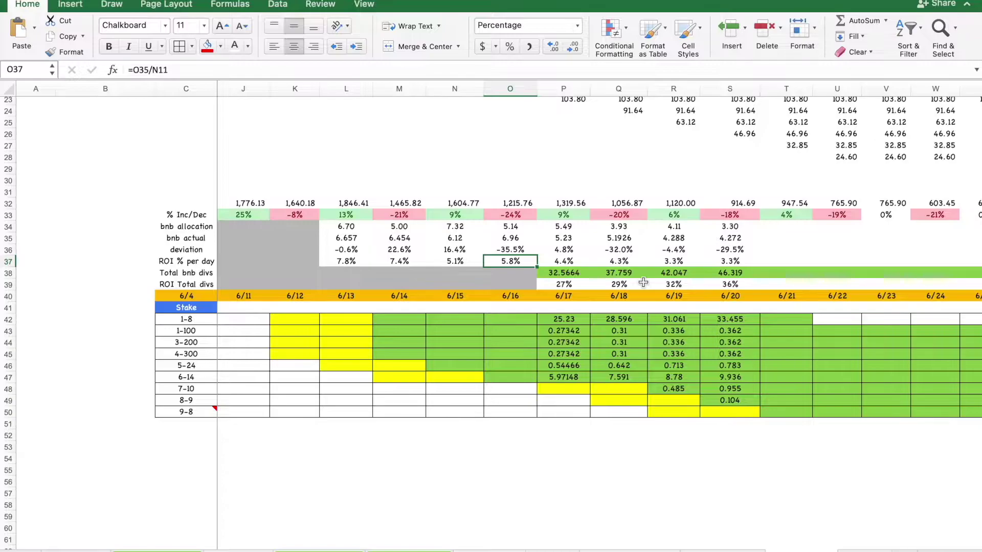
key("Right")
key("Right")
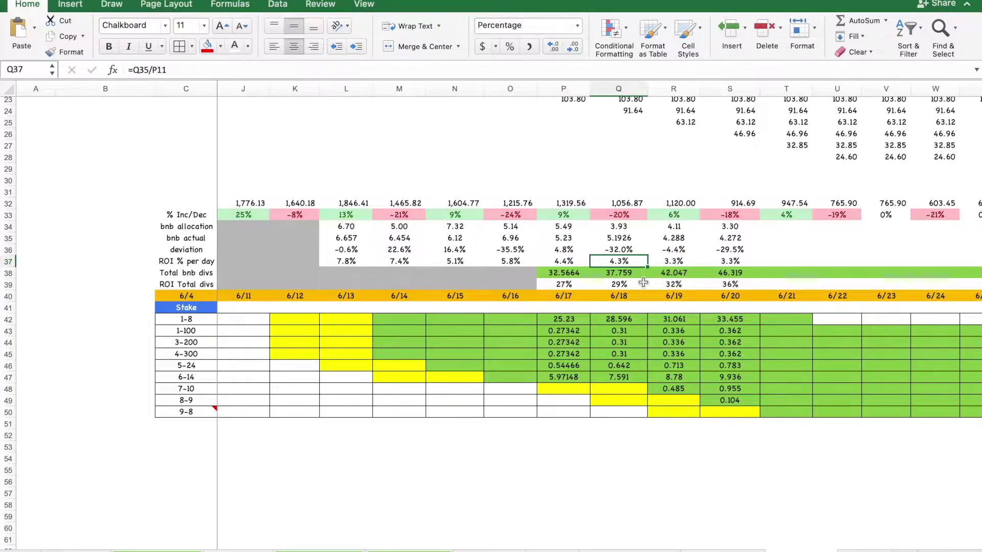
key("Right")
key("Right")
key("Left")
key("Left")
key("Left")
key("Left")
key("Left")
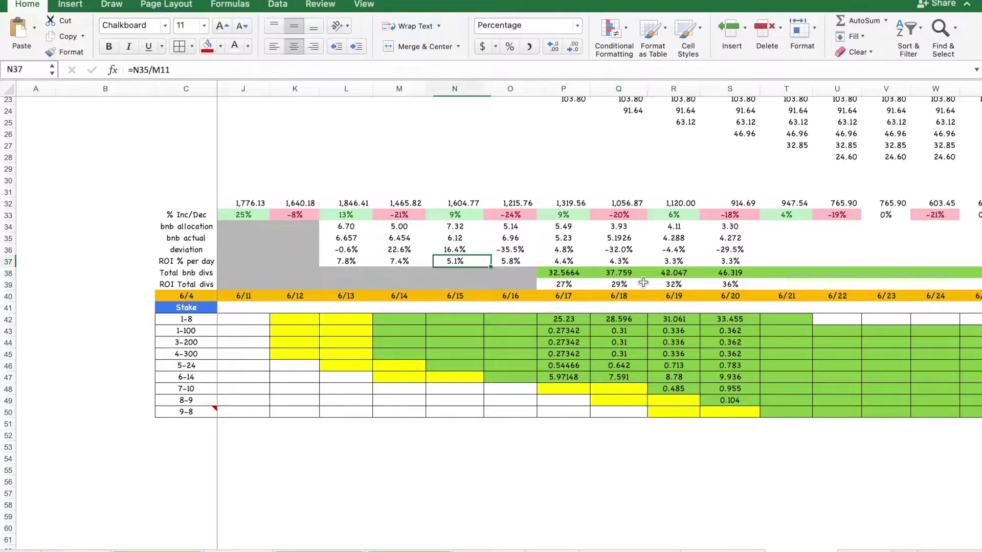
Step: Check column S's cumulative stakes formula in S8 and the 6/20 stake value, returning to the ROI row
key("Right")
key("Right")
key("Right")
key("Right")
key("Right")
key("Up")
key("Up")
key("Up")
key("Up")
key("Up")
key("Up")
key("Up")
key("Up")
key("Up")
key("Up")
key("Up")
key("Up")
key("Up")
key("Up")
key("Up")
key("Up")
key("Up")
key("Up")
key("Up")
key("Up")
key("Up")
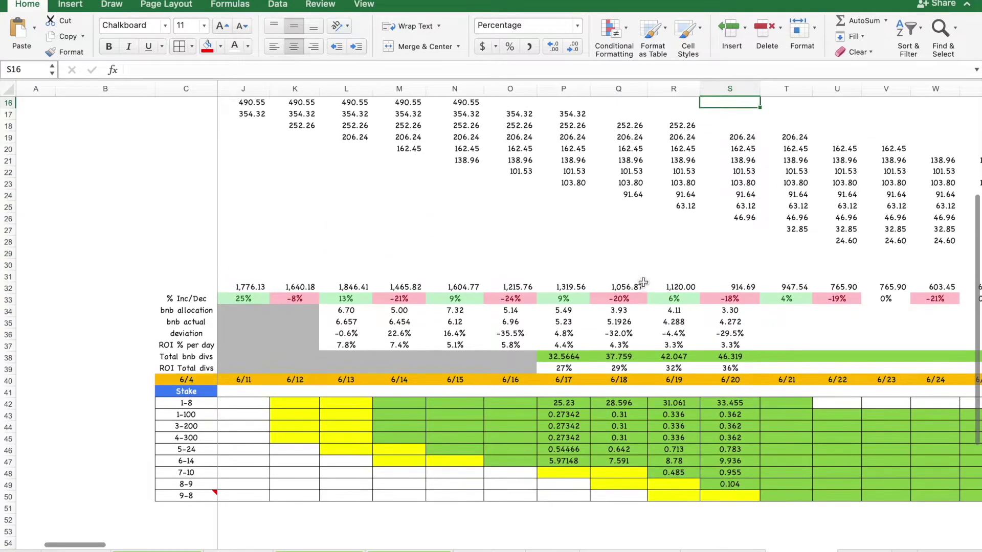
key("Up")
key("Up")
key("Up")
key("Up")
key("Up")
key("Up")
key("Up")
key("Up")
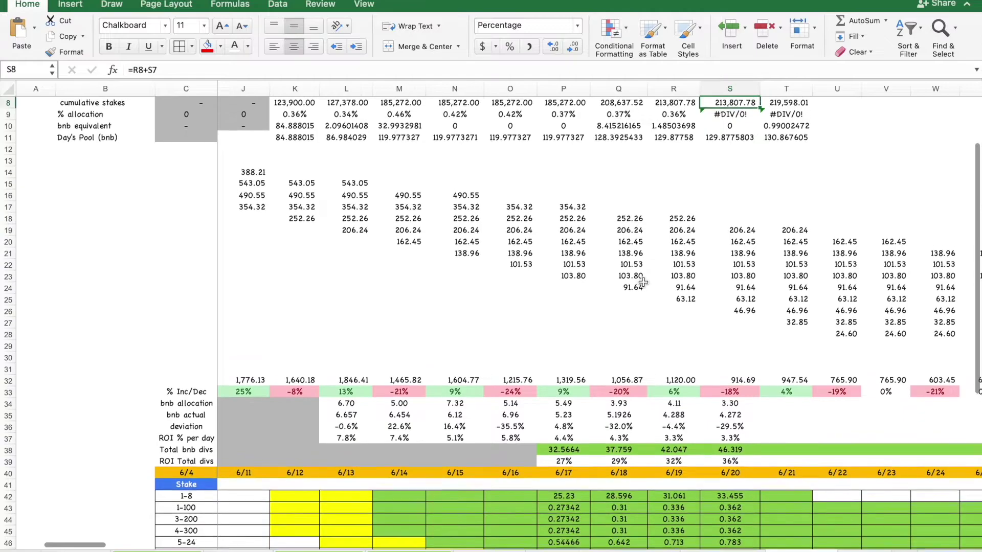
key("Up")
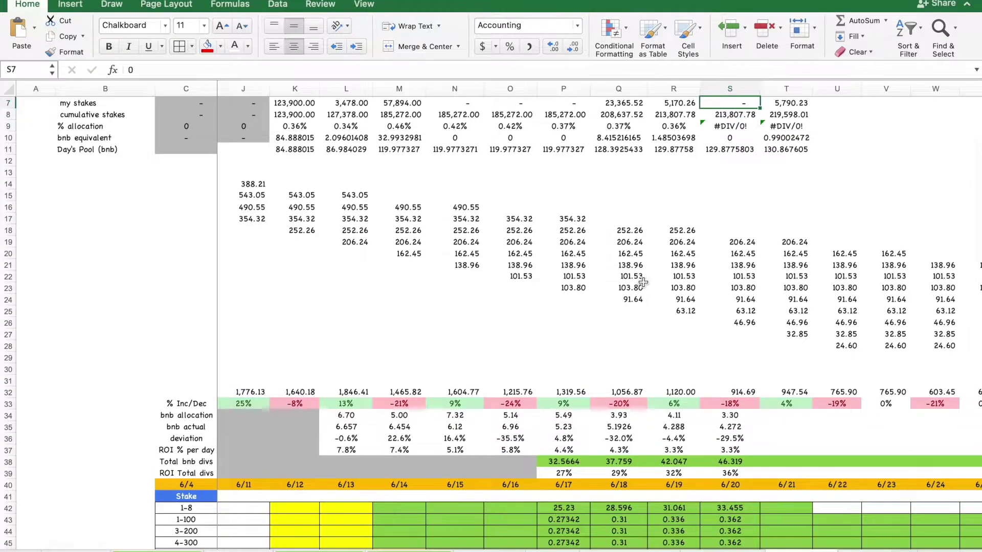
key("Up")
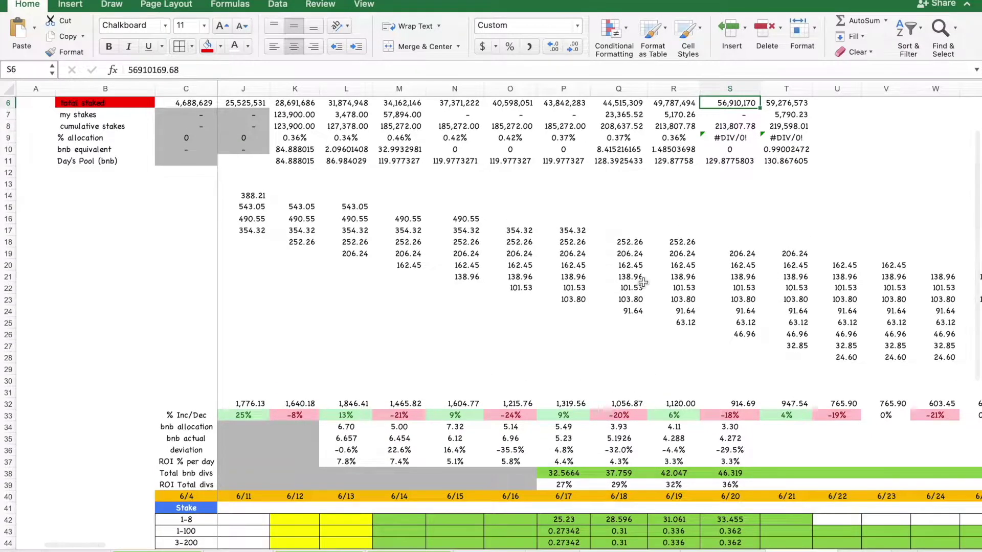
key("Down")
key("Down")
key("Down")
key("Down")
key("Down")
key("Down")
key("Down")
key("Down")
key("Down")
key("Down")
key("Down")
key("Down")
key("Down")
key("Down")
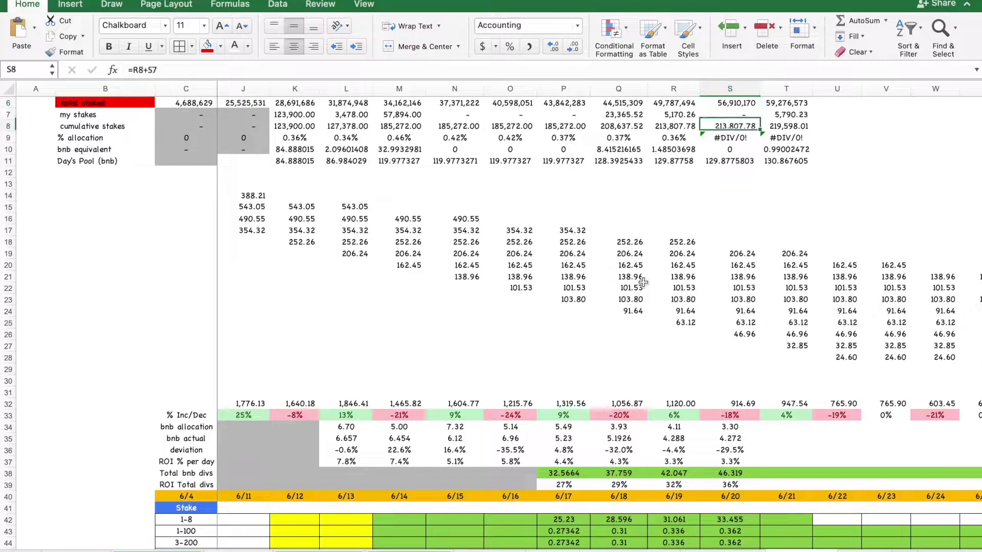
key("Down")
key("Down")
key("Down")
key("Down")
key("Down")
key("Down")
key("Down")
key("Down")
key("Down")
key("Down")
key("Down")
key("Down")
key("Down")
key("Down")
key("Down")
key("Down")
key("Down")
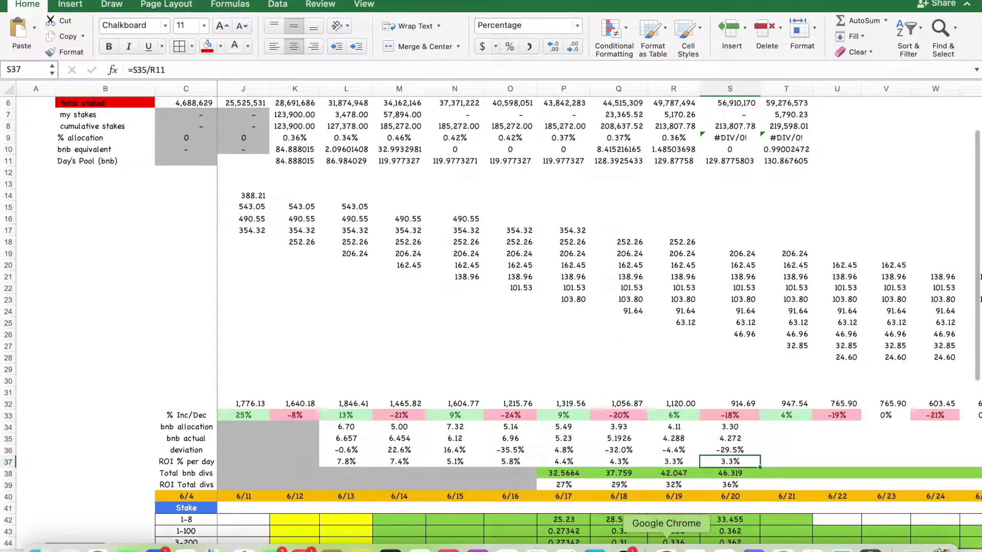
Step: Go to the Avarice Lobby page and select day 18's total deposits of 471.0468
left_click(667, 548)
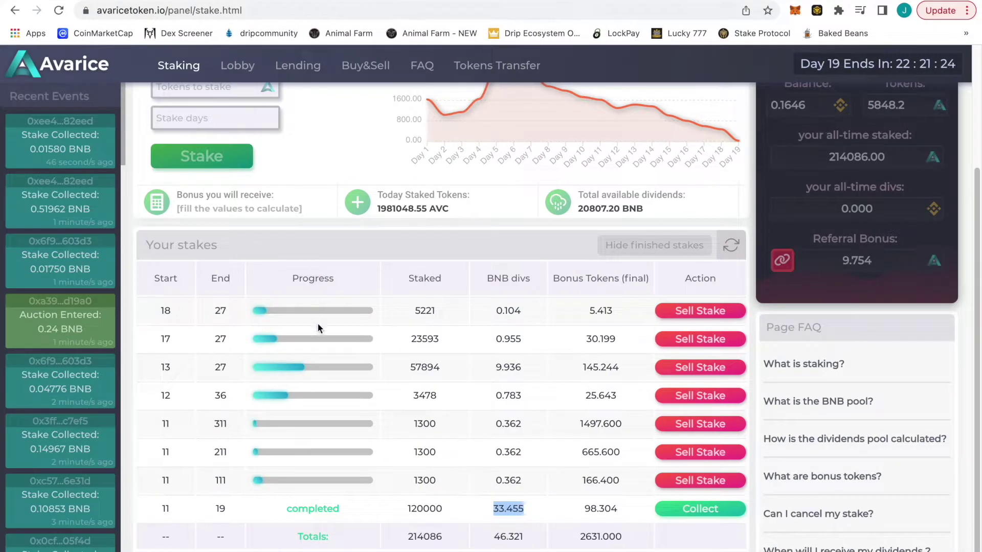
scroll(266, 197, "up", 2)
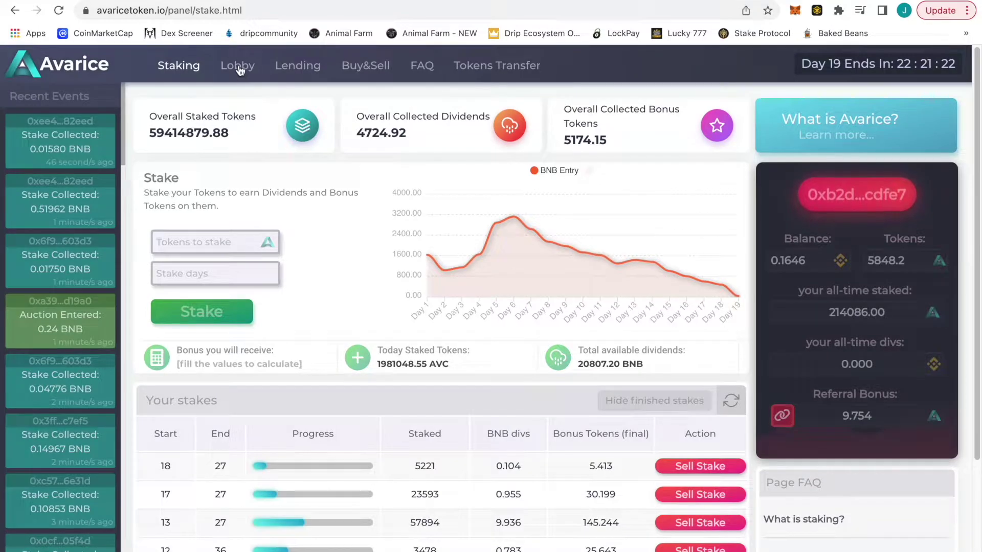
left_click(241, 68)
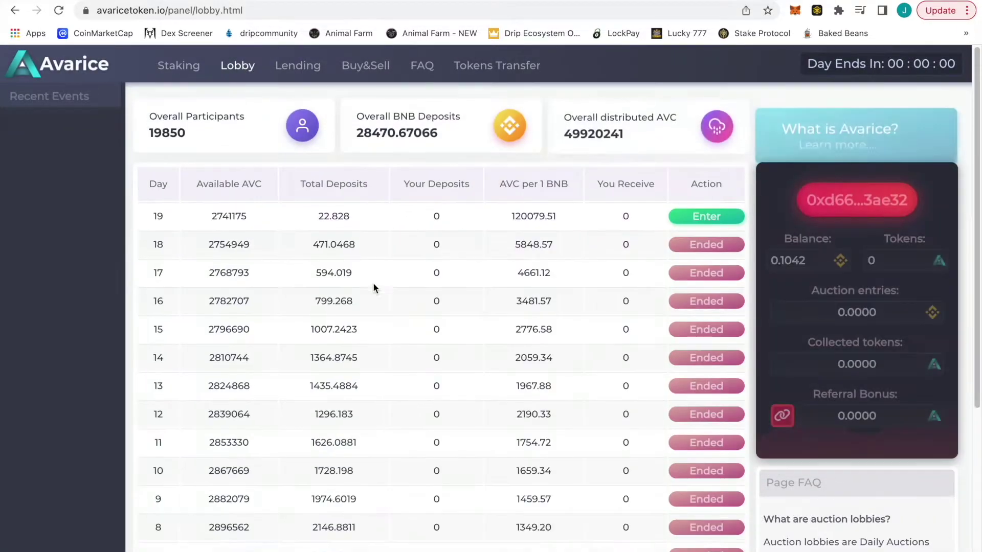
double_click(339, 245)
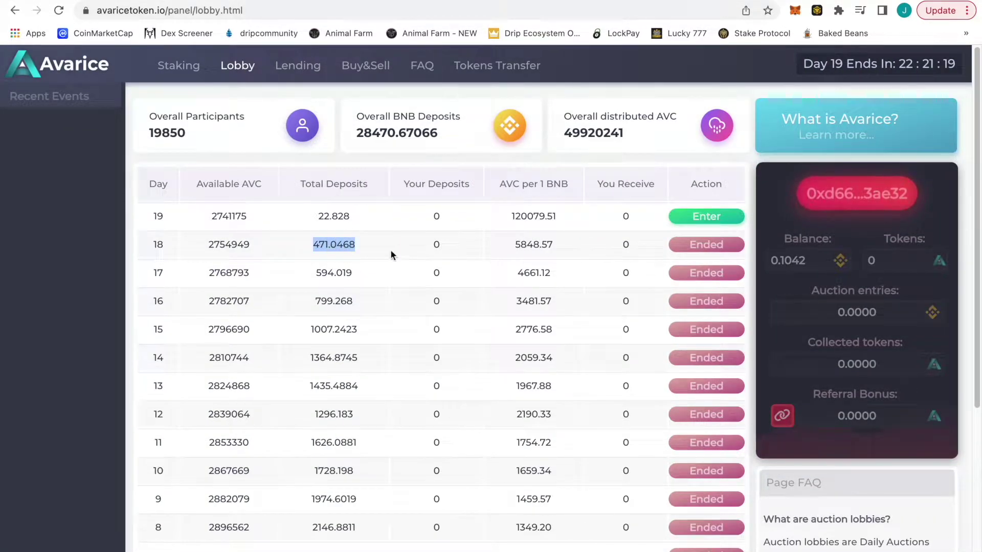
Step: Switch MetaMask to the Ledger 1 account and reload the lobby
left_click(794, 10)
left_click(791, 42)
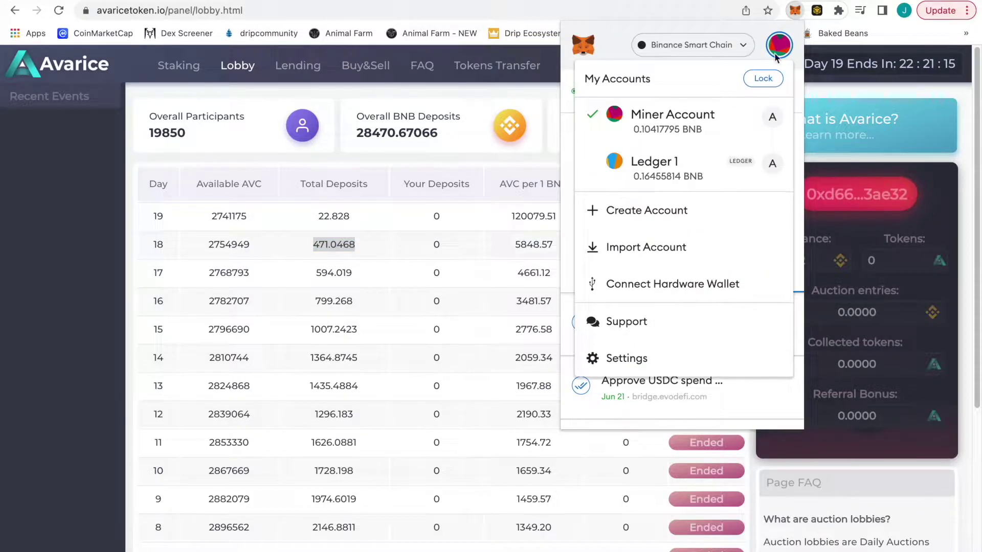
left_click(683, 159)
left_click(414, 252)
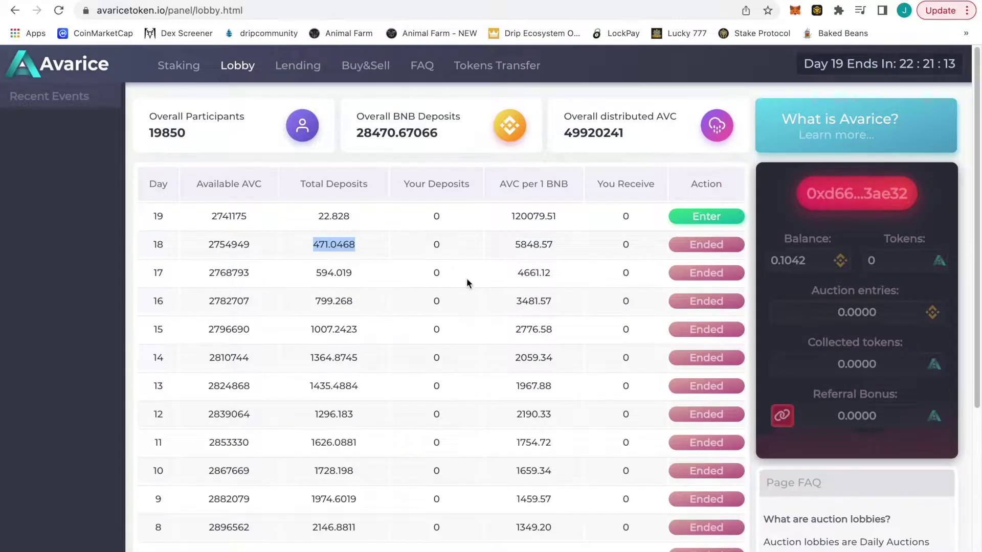
left_click(58, 10)
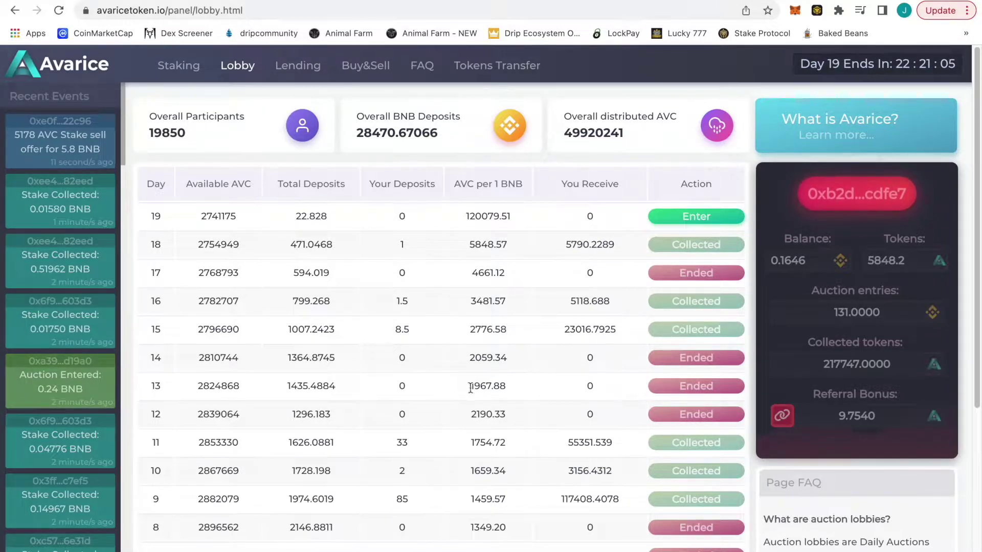
Step: Review the lobby table, selecting day 18's 5848.57 AVC/BNB rate and day 9's 1459.57 rate and 85 deposit
scroll(439, 390, "down", 1)
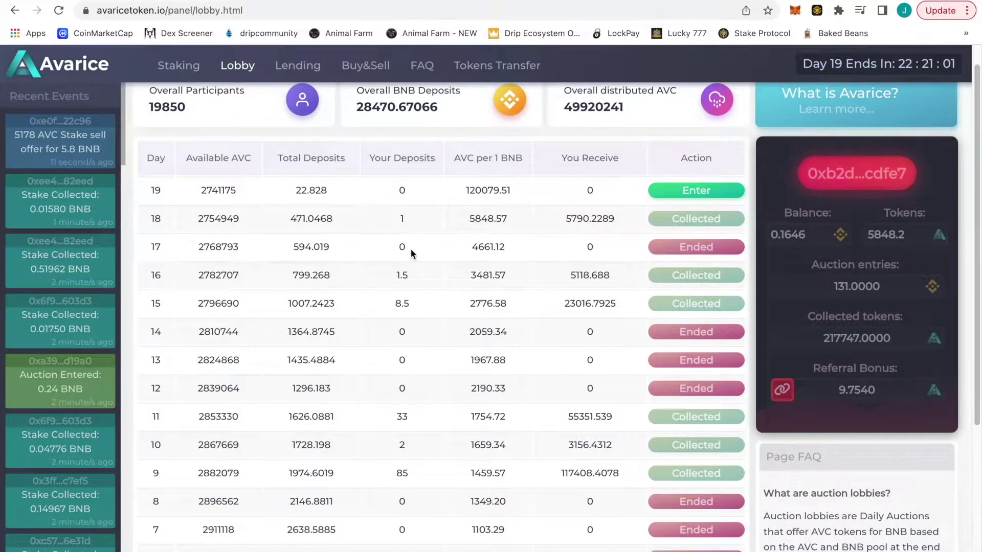
double_click(501, 218)
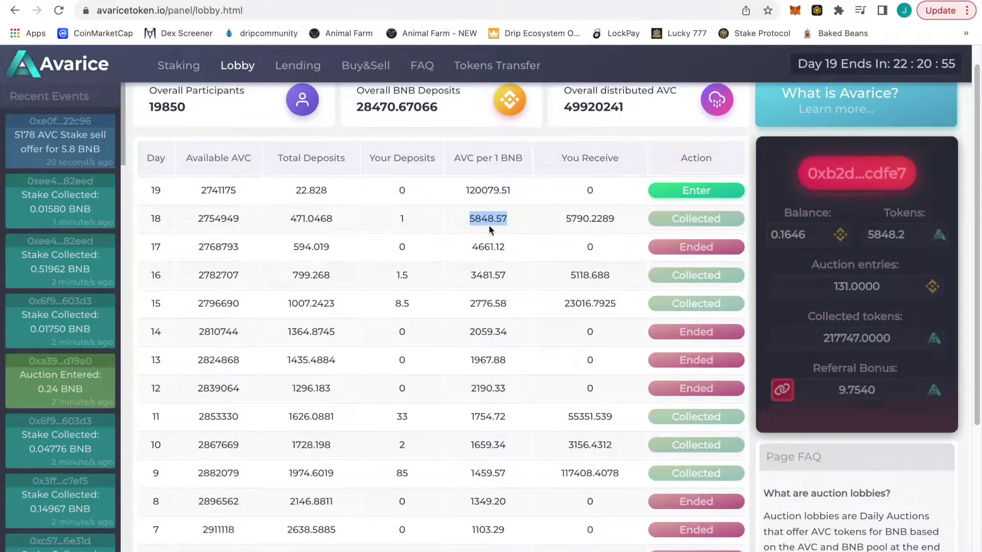
scroll(496, 226, "down", 1)
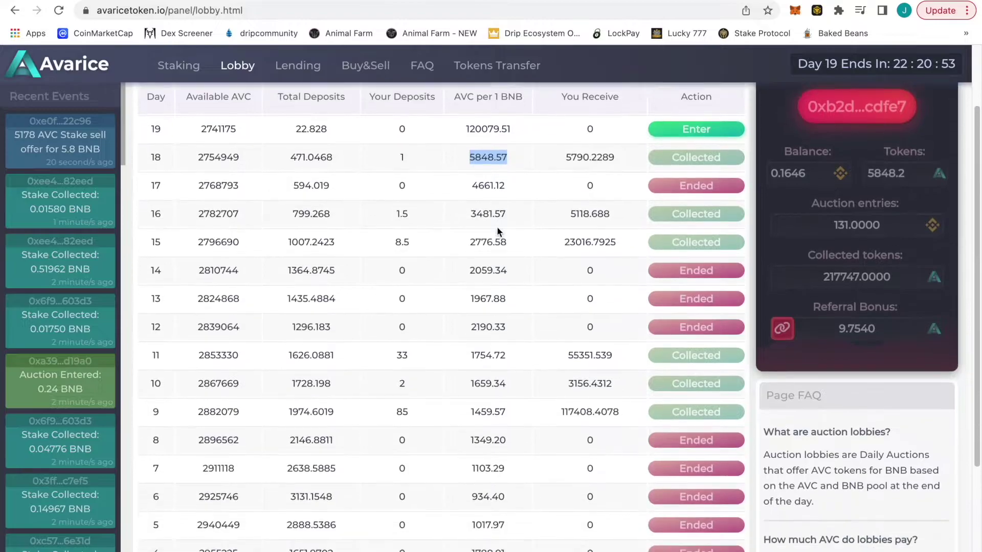
scroll(496, 226, "down", 3)
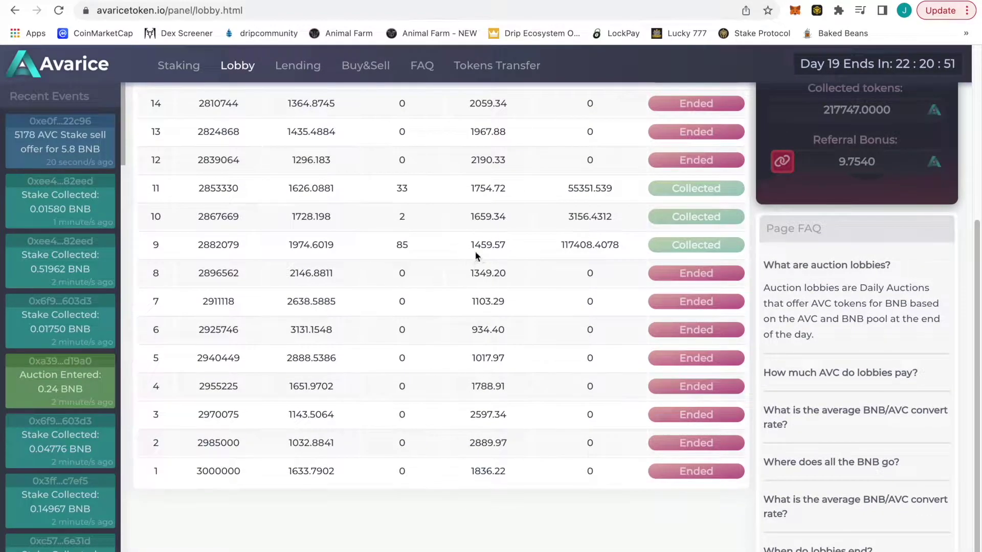
double_click(479, 246)
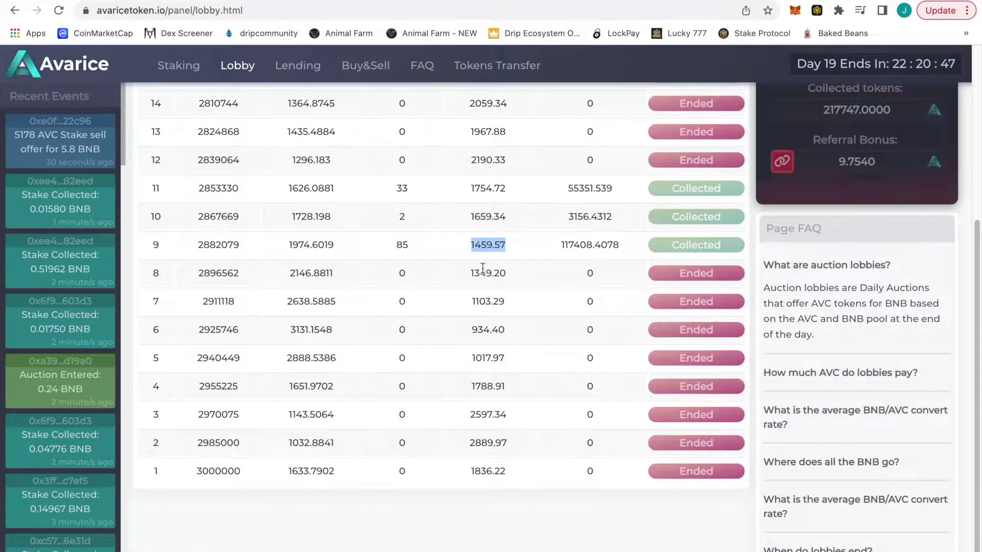
double_click(404, 244)
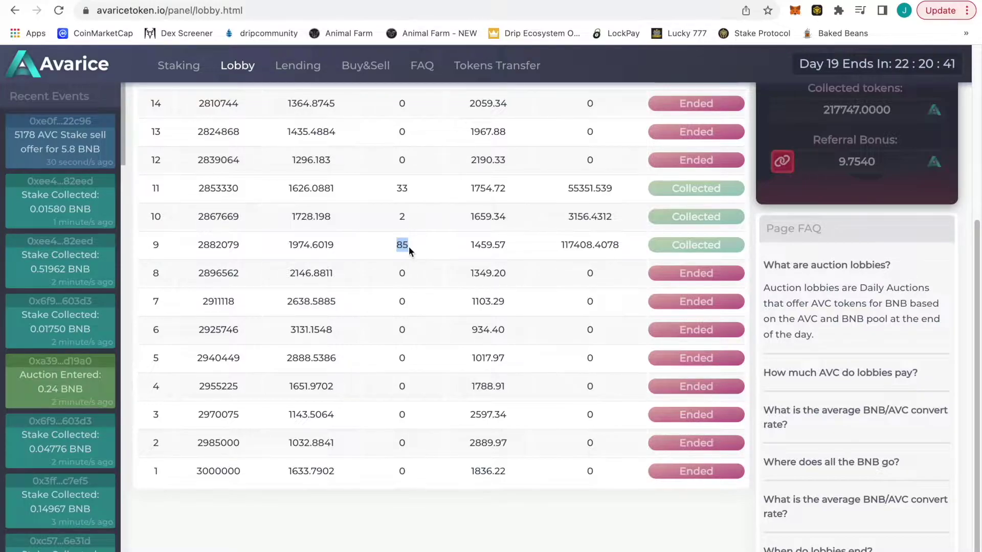
scroll(503, 262, "up", 5)
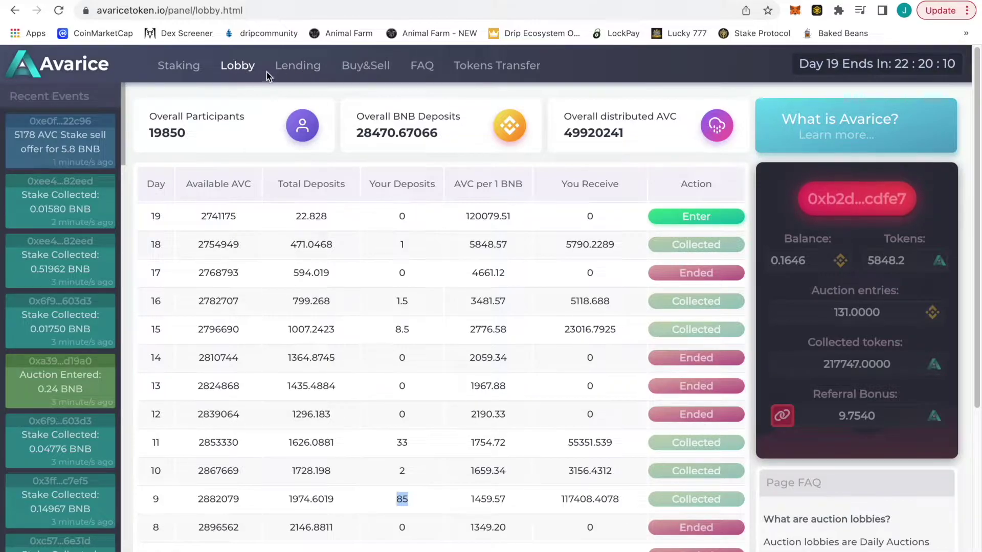
left_click(310, 73)
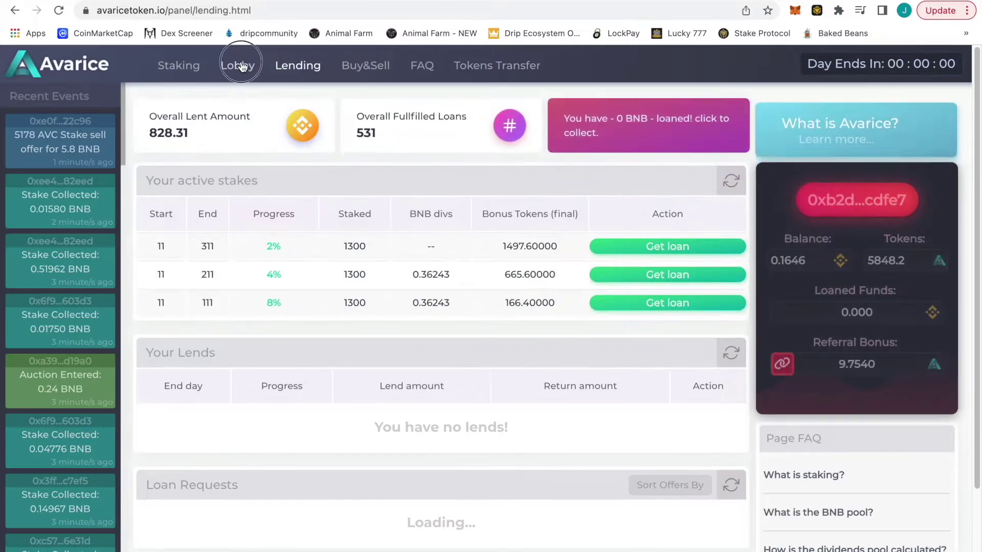
Step: Return to the Staking page and scroll Your stakes down to the completed 120000 AVC stake
left_click(238, 66)
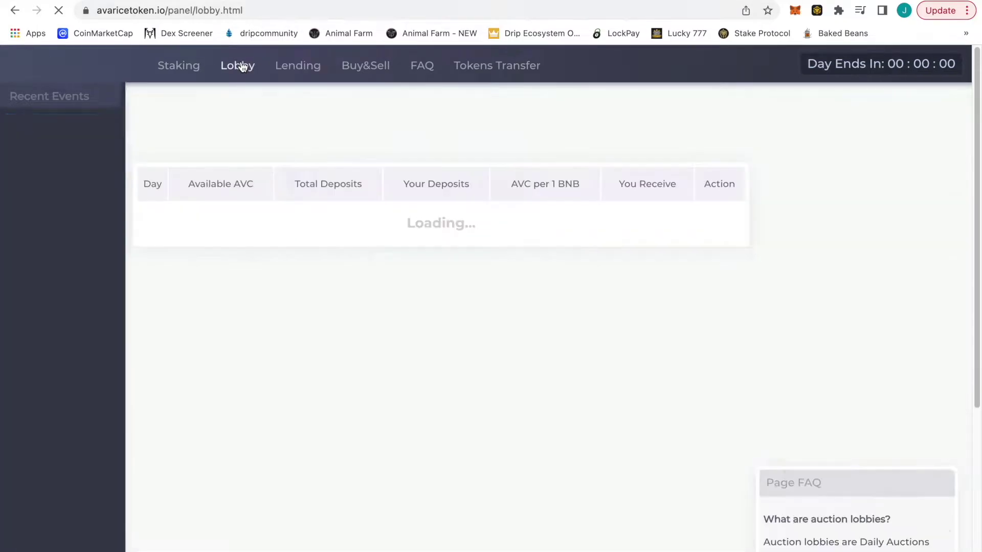
left_click(181, 68)
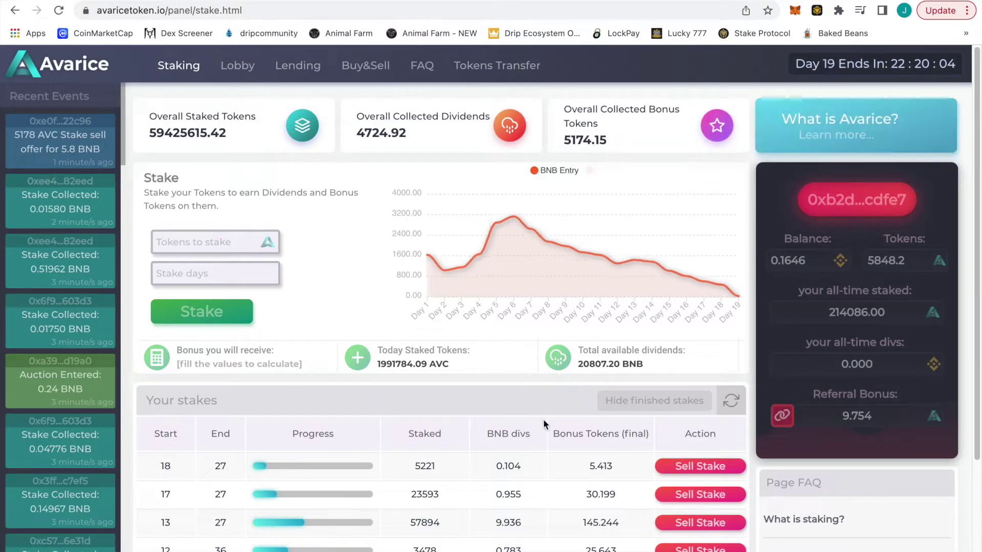
scroll(543, 419, "down", 3)
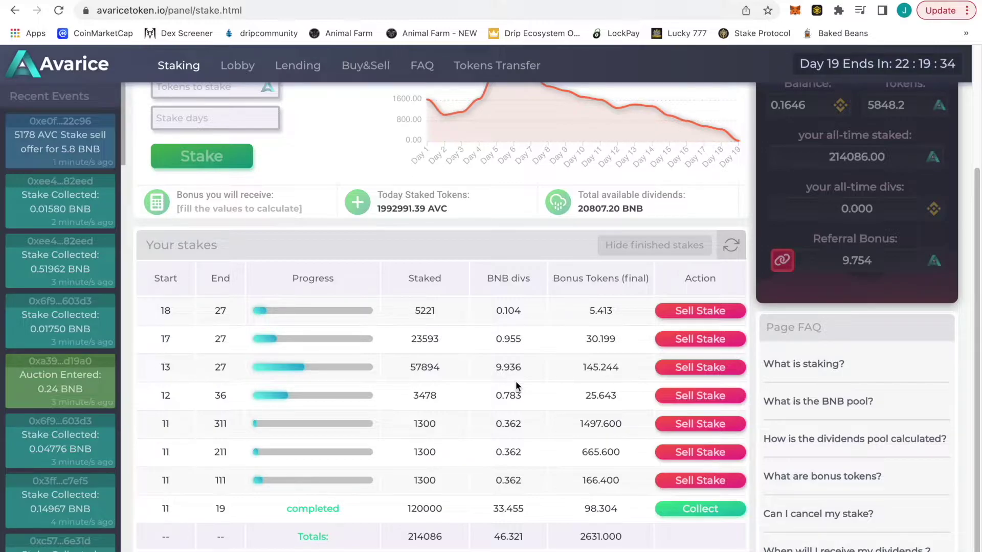
scroll(516, 385, "up", 1)
scroll(516, 382, "up", 4)
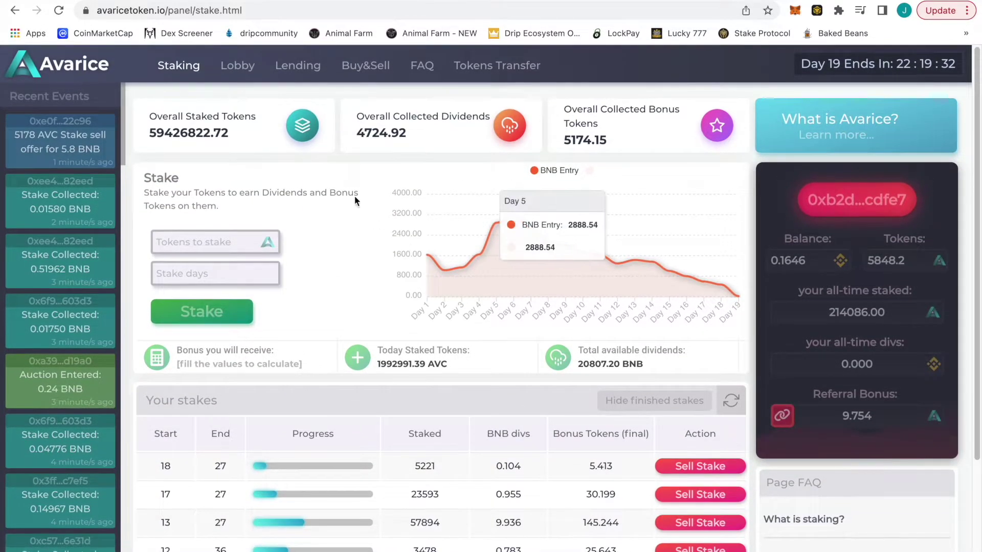
left_click(238, 69)
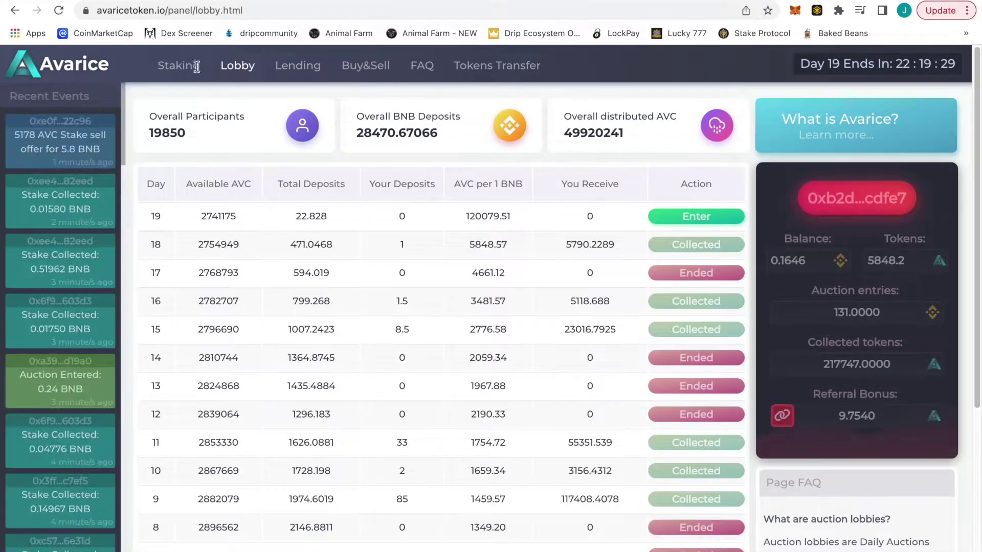
left_click(189, 70)
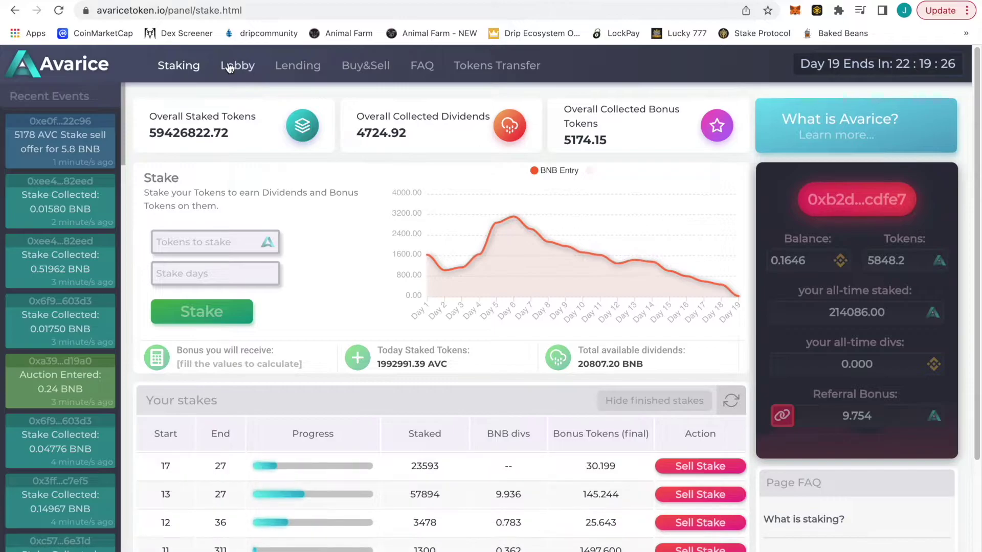
scroll(483, 319, "down", 3)
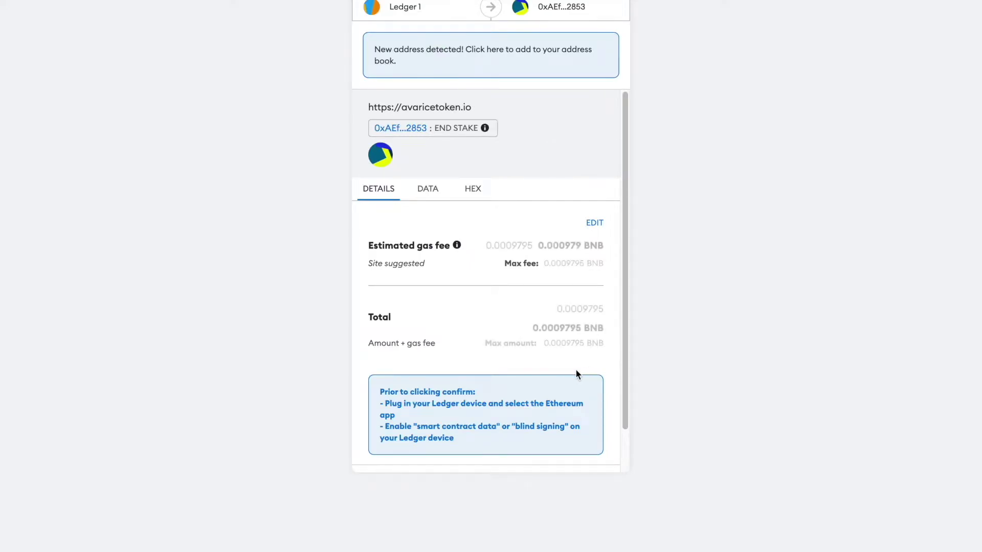
Step: Confirm the End Stake transaction in MetaMask and view it as pending in the wallet
scroll(575, 374, "down", 2)
left_click(554, 444)
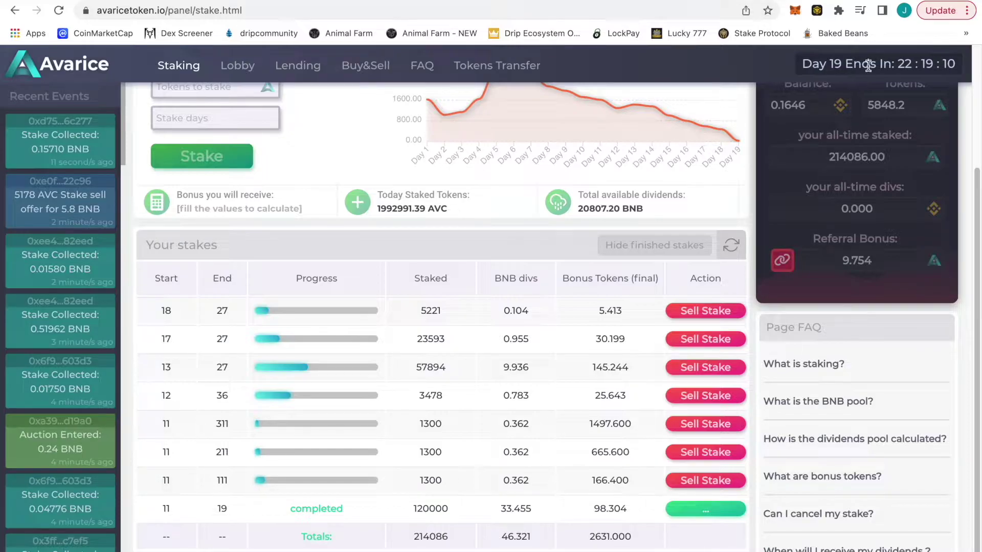
left_click(795, 10)
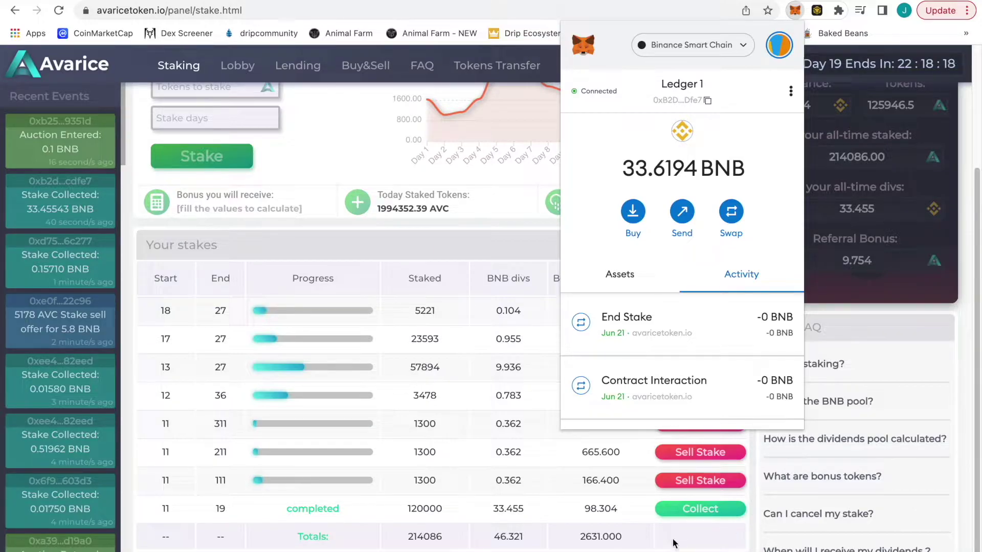
Step: Wait for the End Stake to confirm, leaving 33.6194 BNB and 125946.5 AVC in the wallet
mouse_move(639, 548)
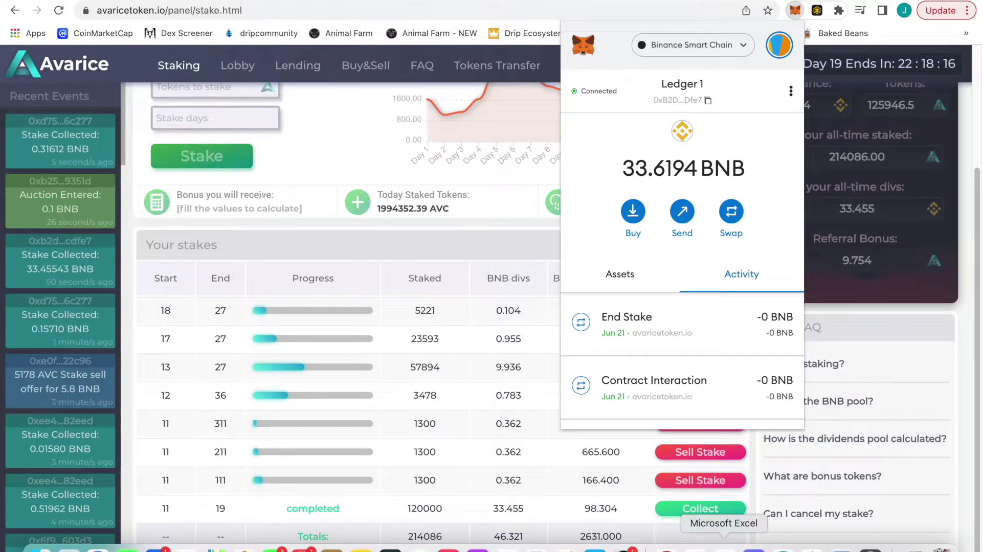
Step: In the ROI sheet, review row 35's BNB figures, the C4 net dev fee values, and the day 8 column
left_click(723, 547)
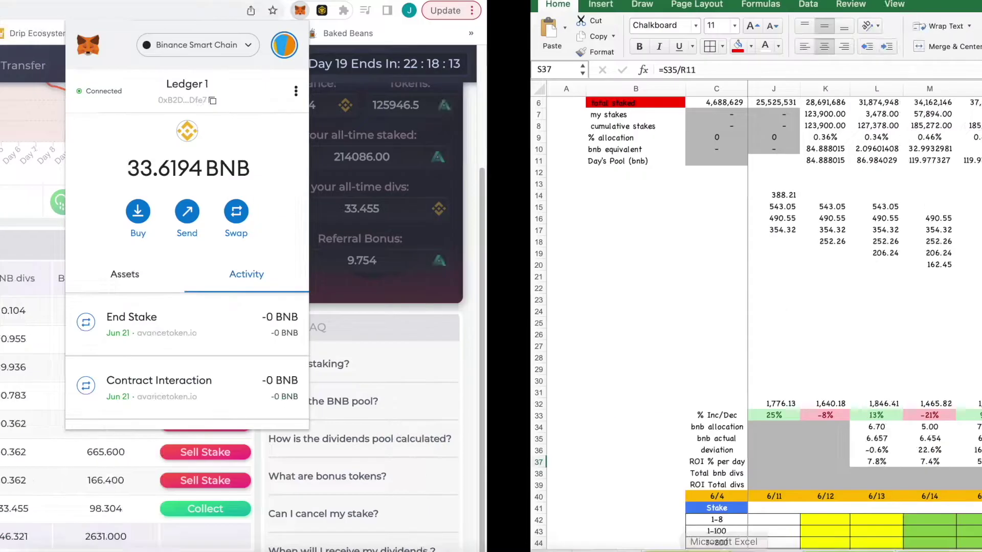
left_click_drag(481, 441, 77, 439)
scroll(285, 154, "up", 5)
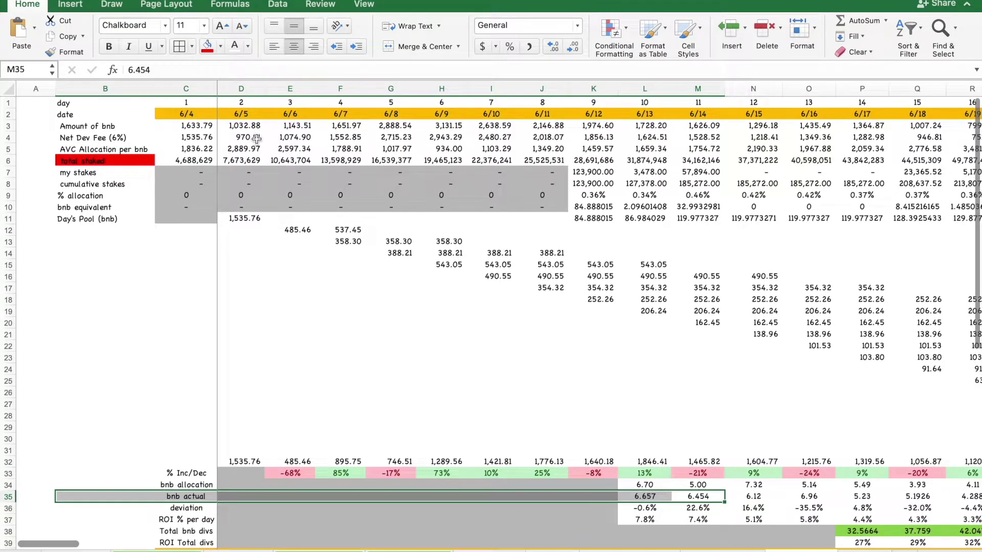
left_click_drag(197, 126, 306, 138)
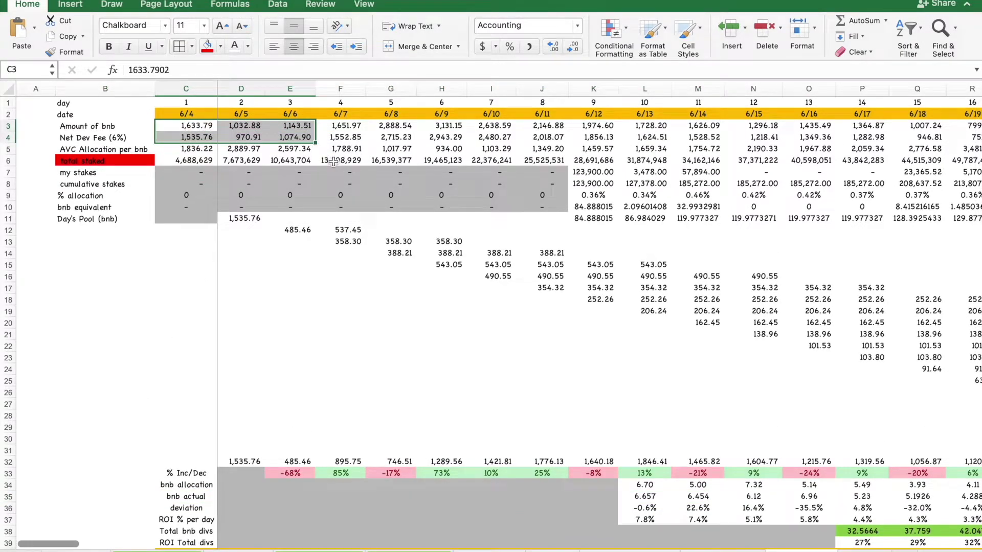
left_click(205, 137)
left_click_drag(224, 138, 488, 134)
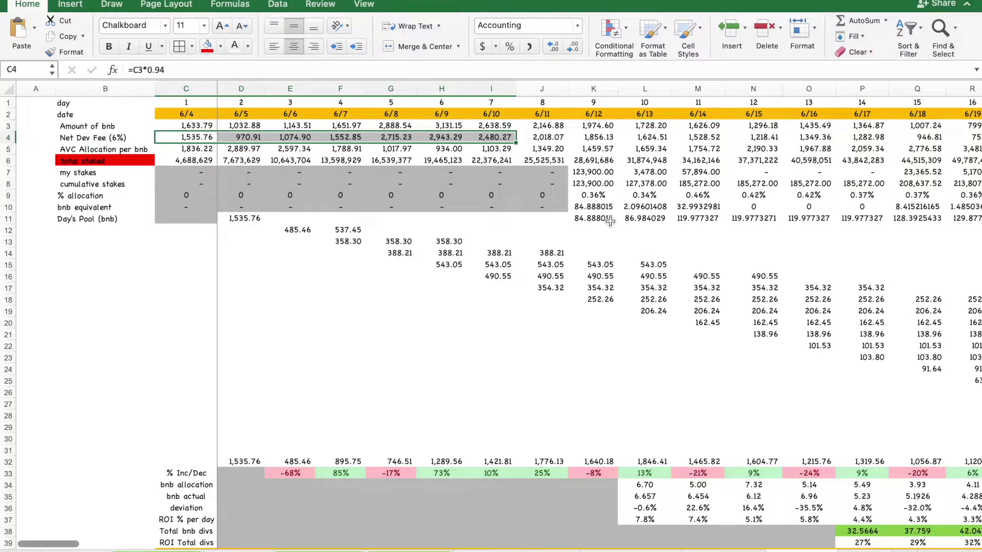
left_click(542, 88)
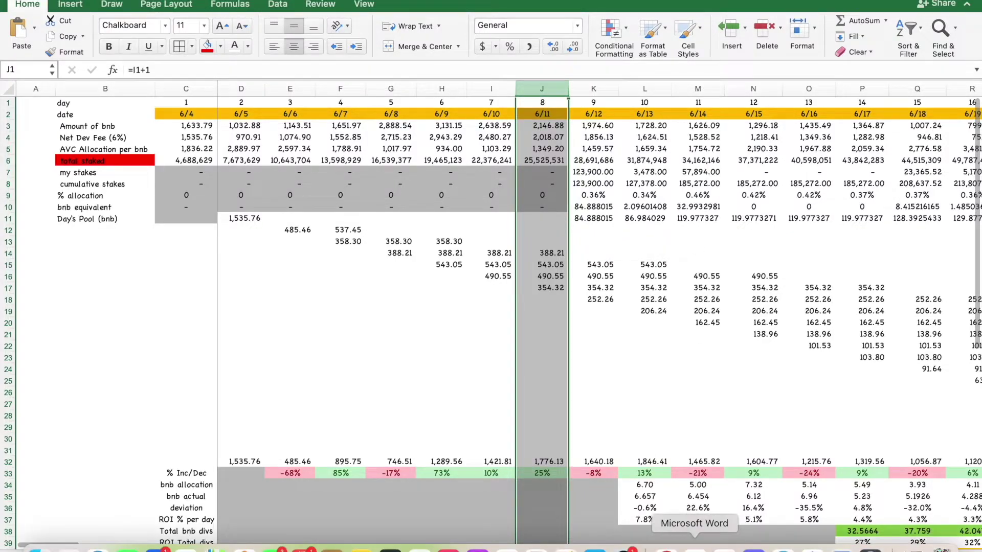
Step: Check the 33.6194 BNB balance in MetaMask's Assets, then reload staking so the 120000 stake shows Collected
left_click(680, 548)
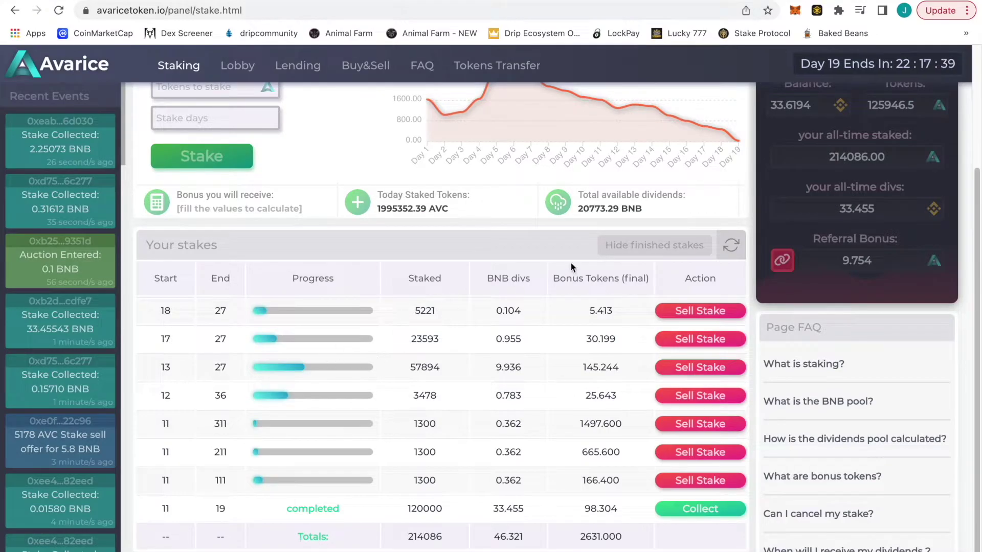
left_click(792, 13)
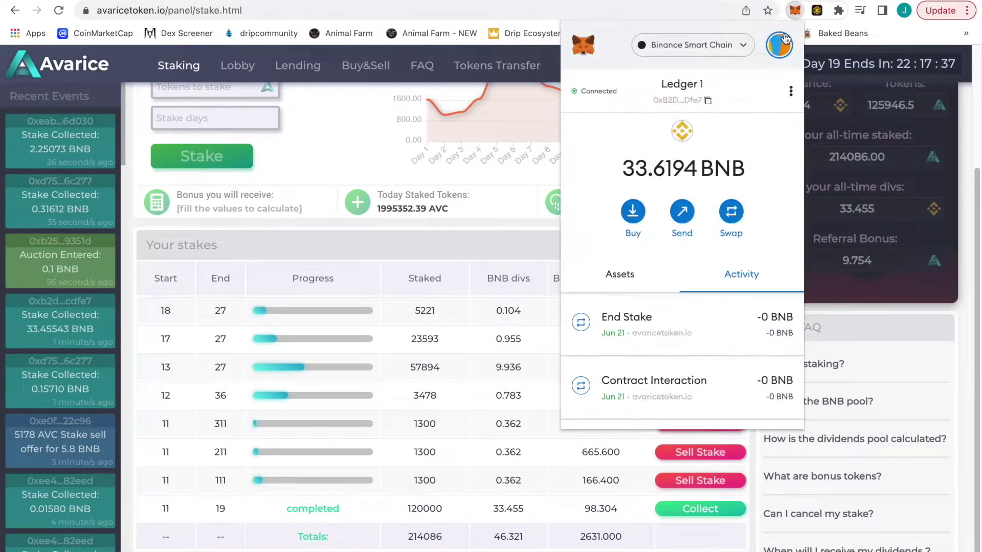
left_click(638, 277)
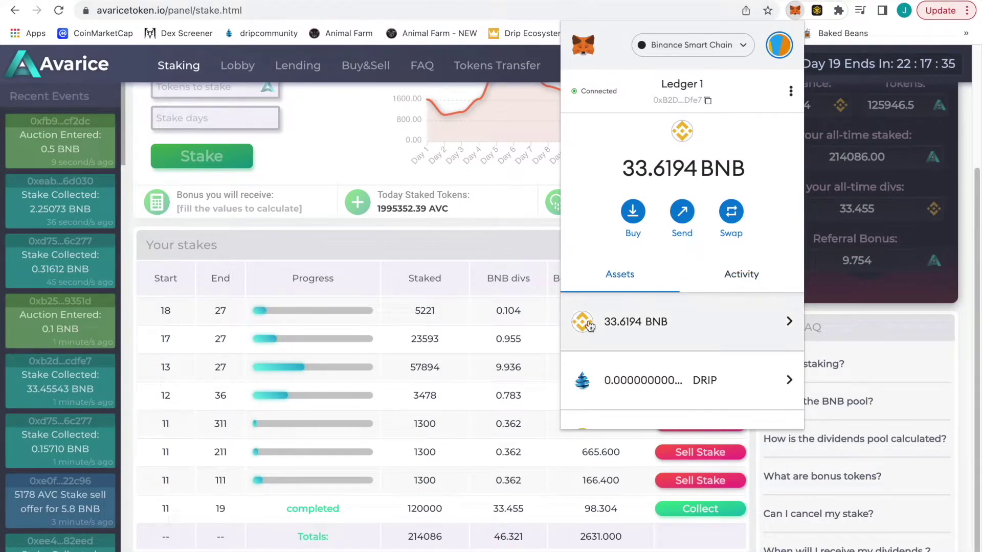
left_click(471, 174)
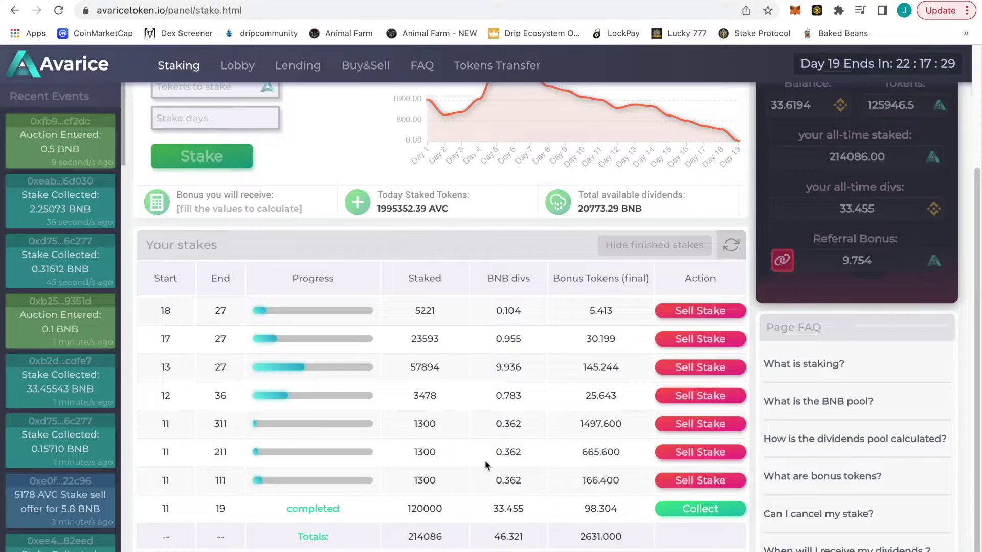
left_click(59, 10)
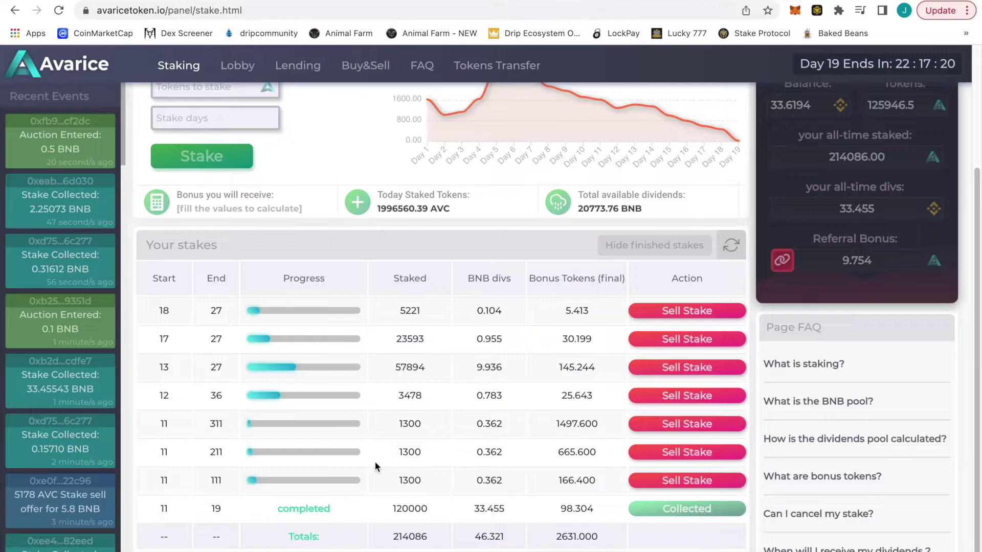
scroll(376, 465, "up", 3)
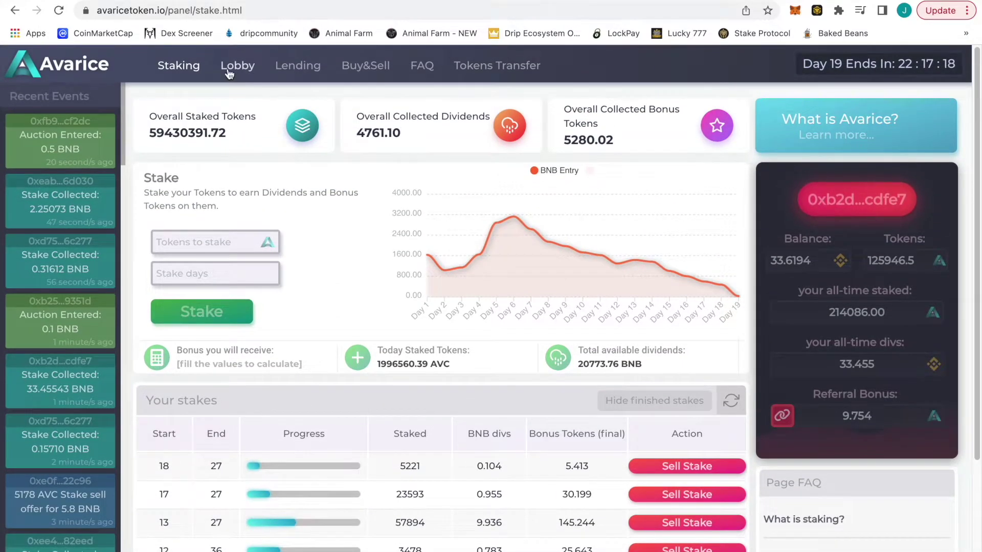
Step: Enter a stake of 125946 AVC for 8 days, giving an expected 103.1749632 AVC bonus
double_click(889, 258)
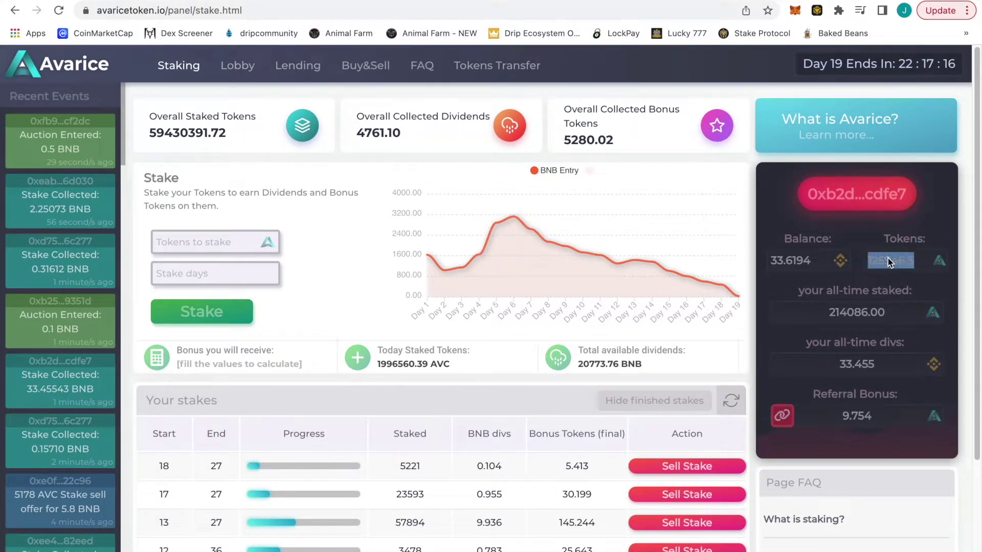
left_click(884, 276)
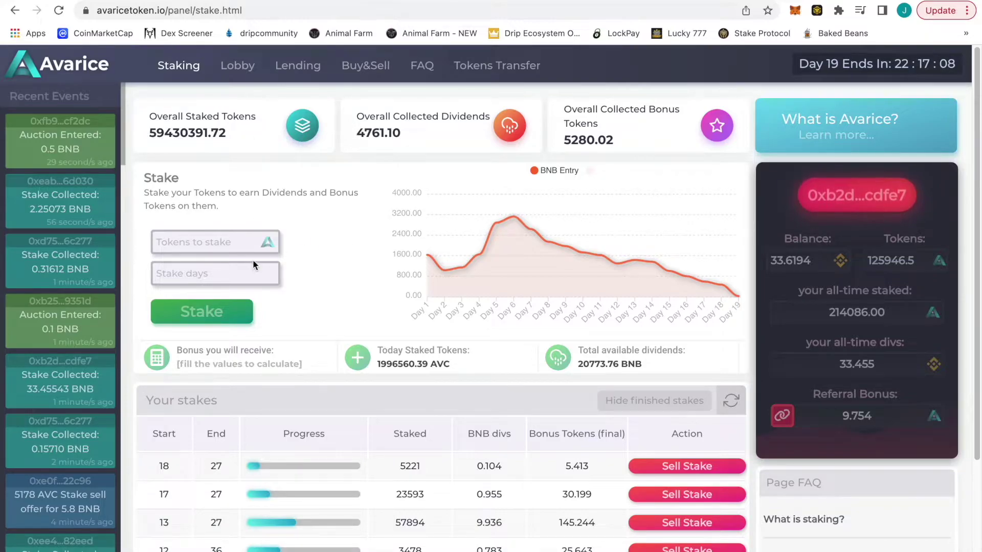
left_click(214, 242)
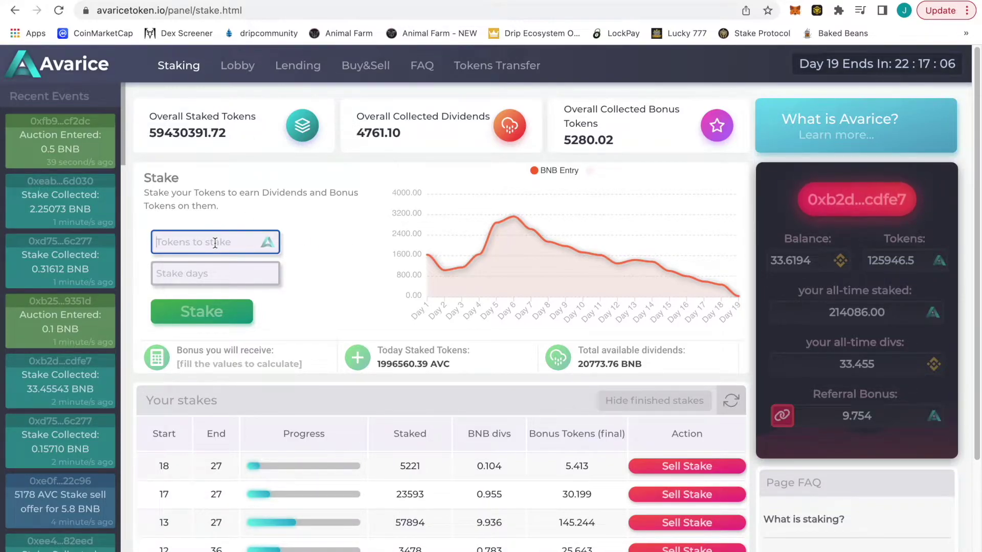
type("1259")
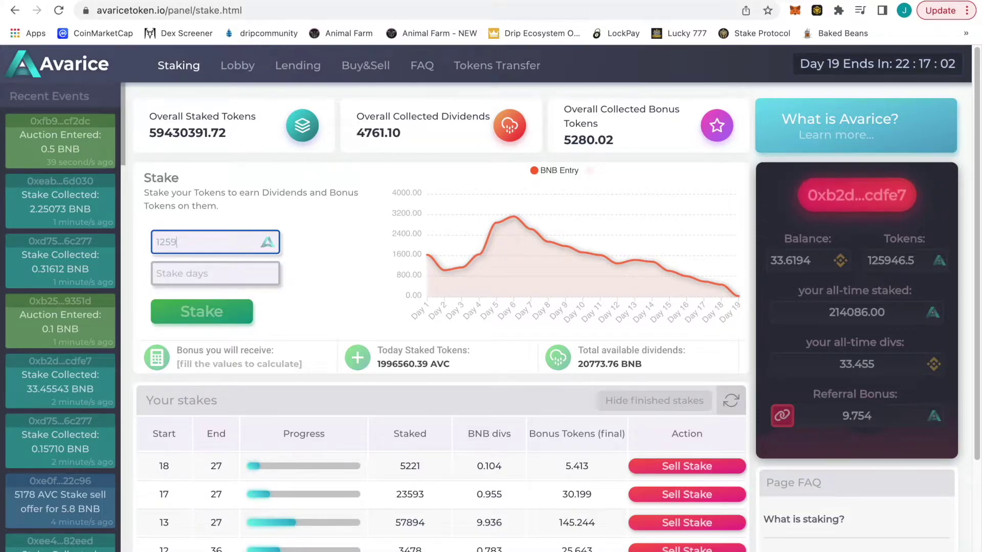
type("46")
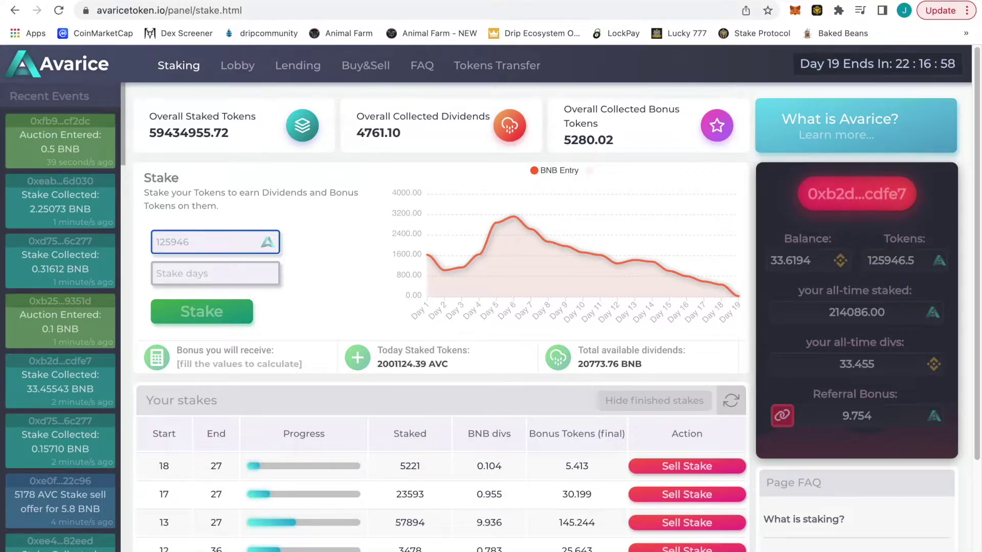
key("BackSpace")
key("BackSpace")
key("BackSpace")
key("BackSpace")
key("BackSpace")
key("BackSpace")
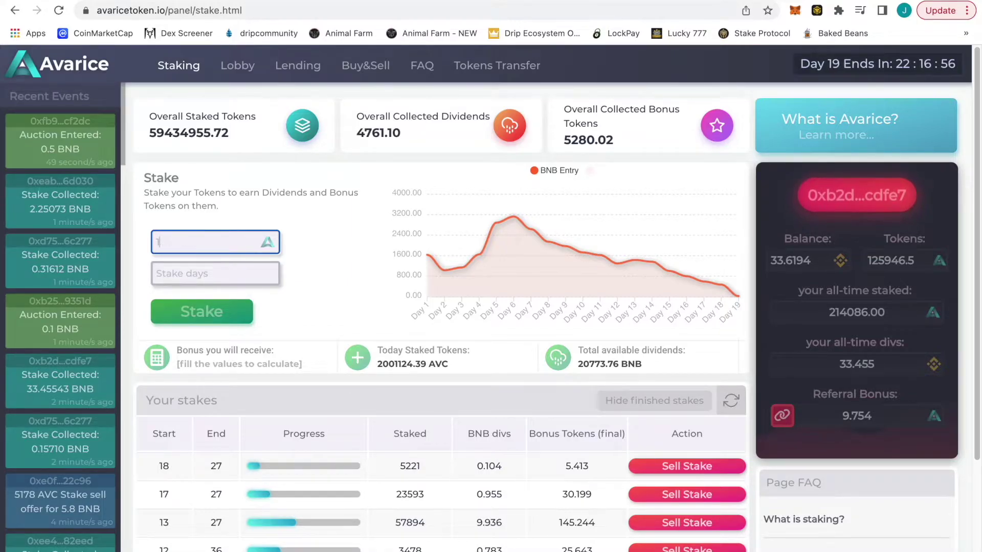
type("12594")
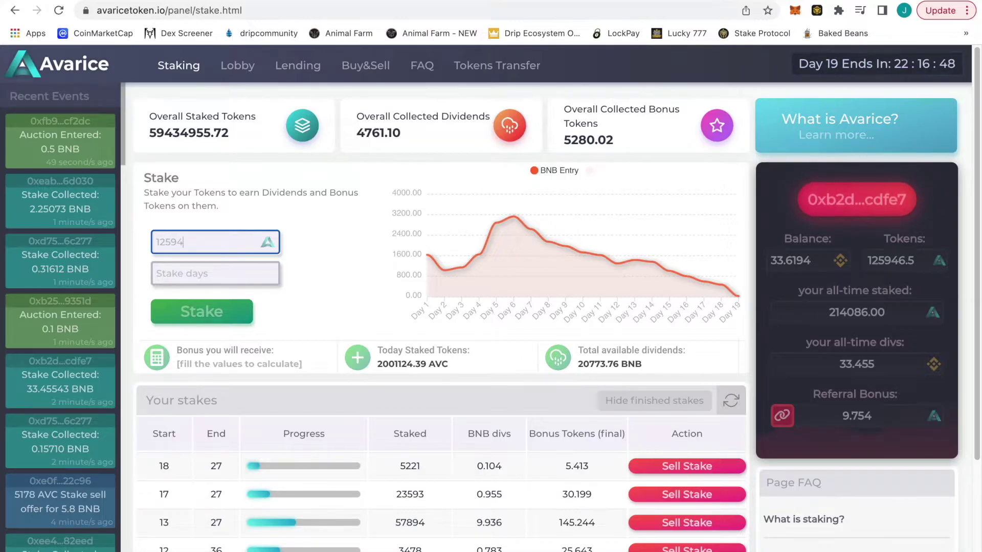
type("6")
left_click(204, 271)
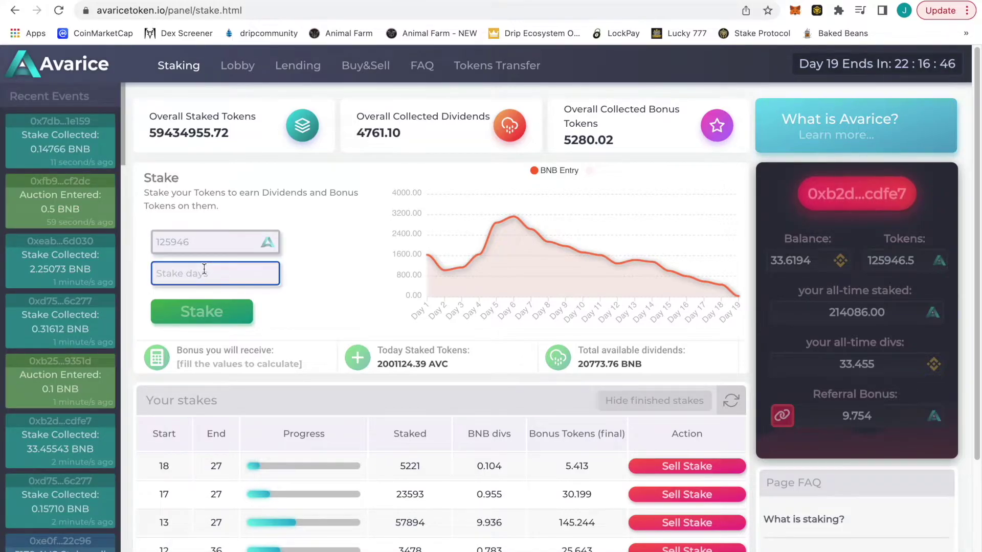
type("8")
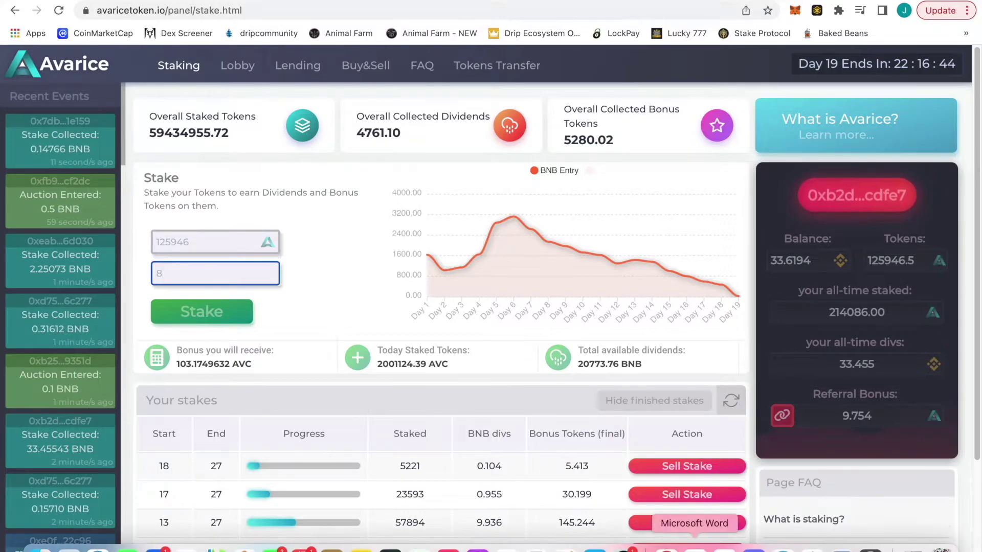
left_click(727, 546)
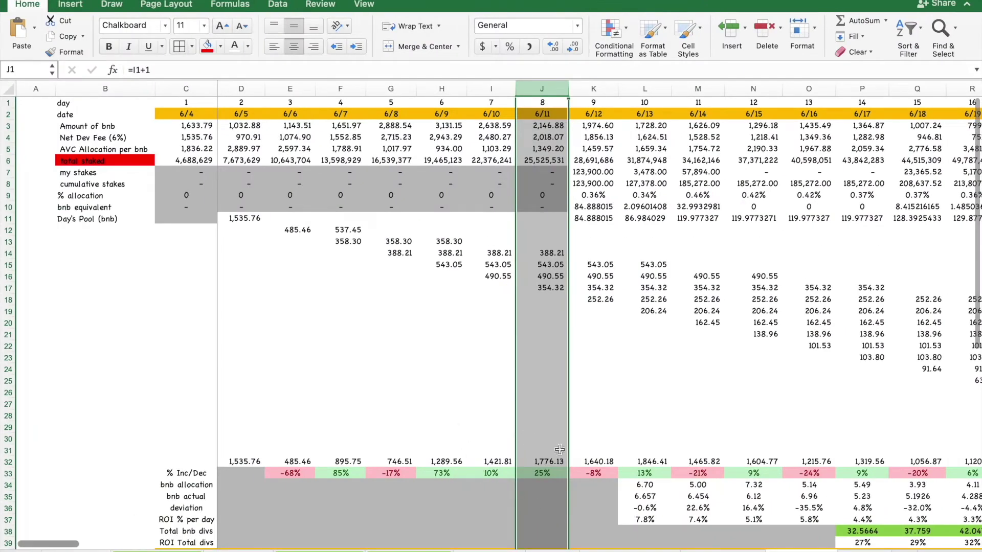
left_click(689, 403)
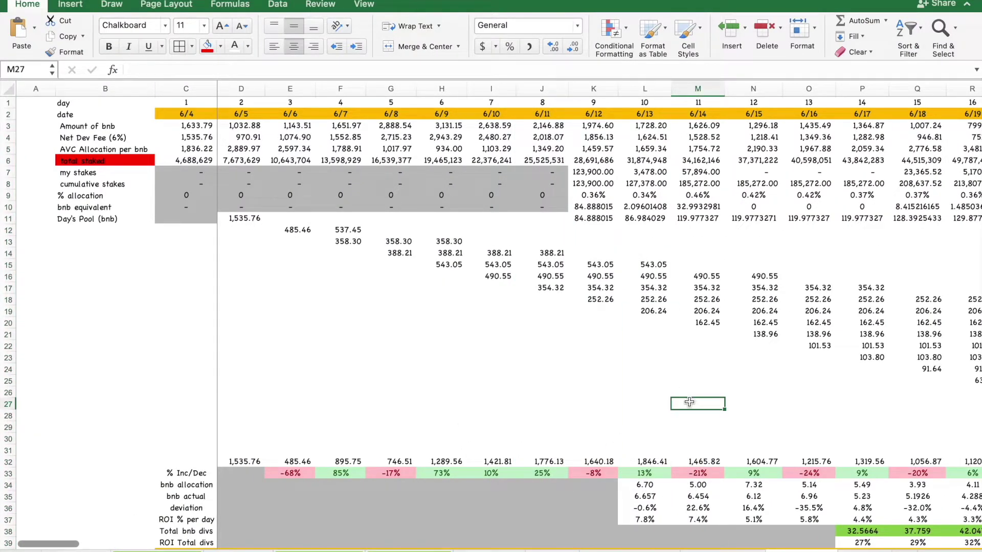
scroll(690, 403, "down", 6)
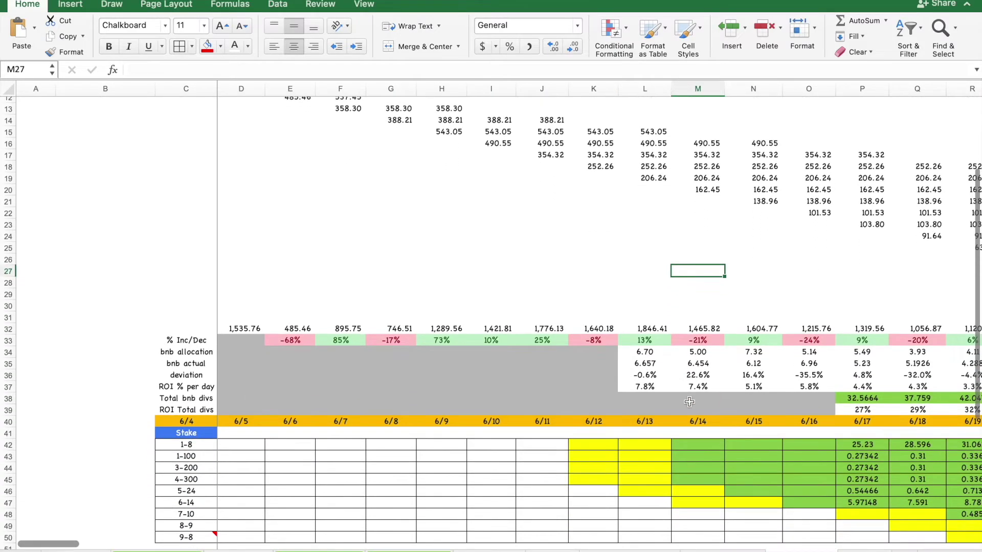
scroll(690, 403, "right", 4)
scroll(689, 403, "up", 5)
scroll(689, 403, "down", 6)
scroll(690, 403, "down", 5)
scroll(690, 402, "left", 4)
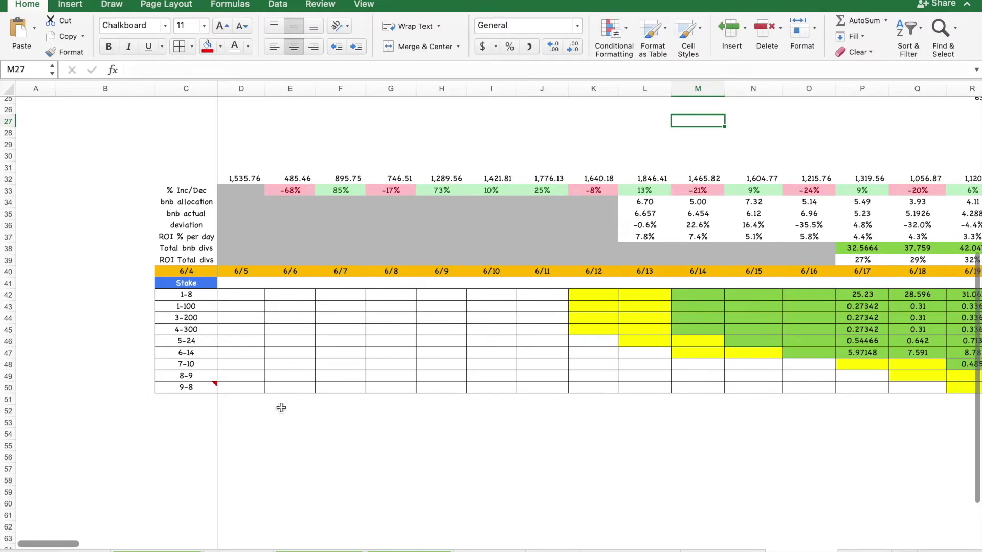
mouse_move(201, 390)
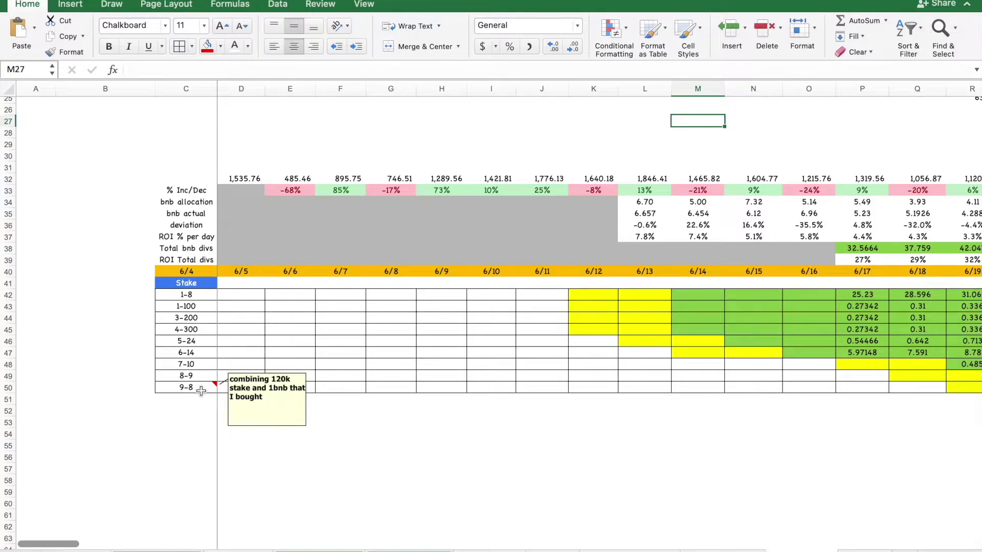
left_click(192, 389)
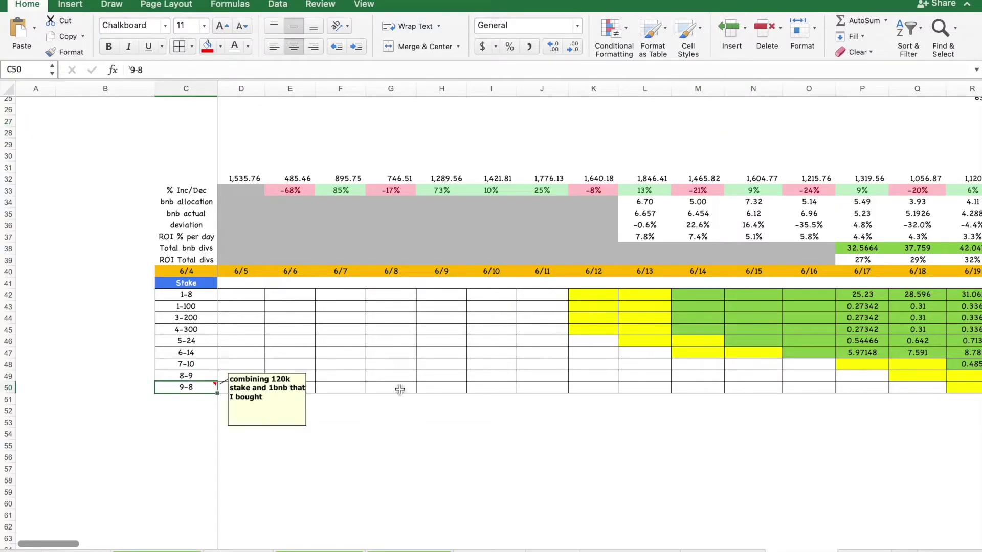
left_click(730, 389)
key("Right")
key("Right")
key("Right")
key("Right")
key("Right")
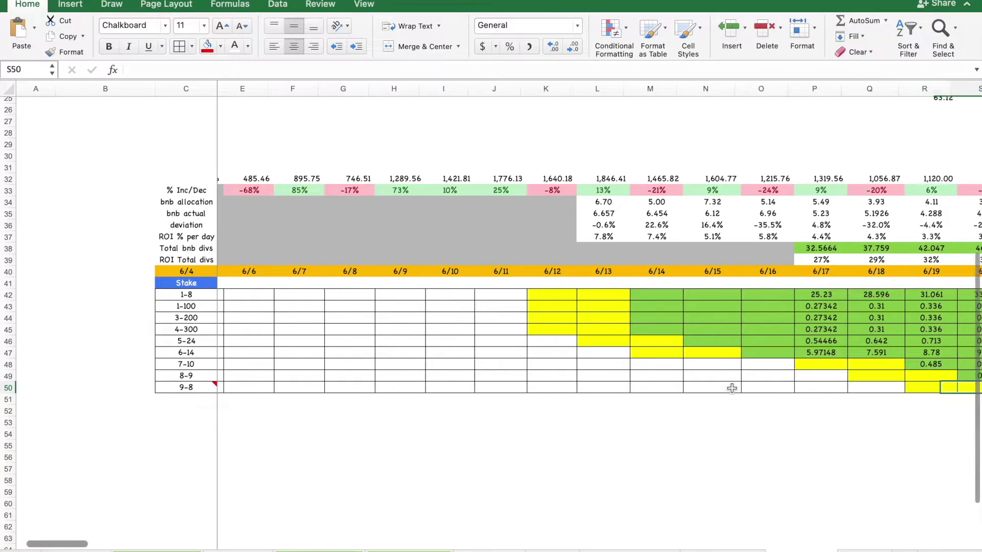
key("Right")
key("Right")
key("Right")
key("Right")
key("Right")
key("Left")
key("Left")
key("Left")
key("Left")
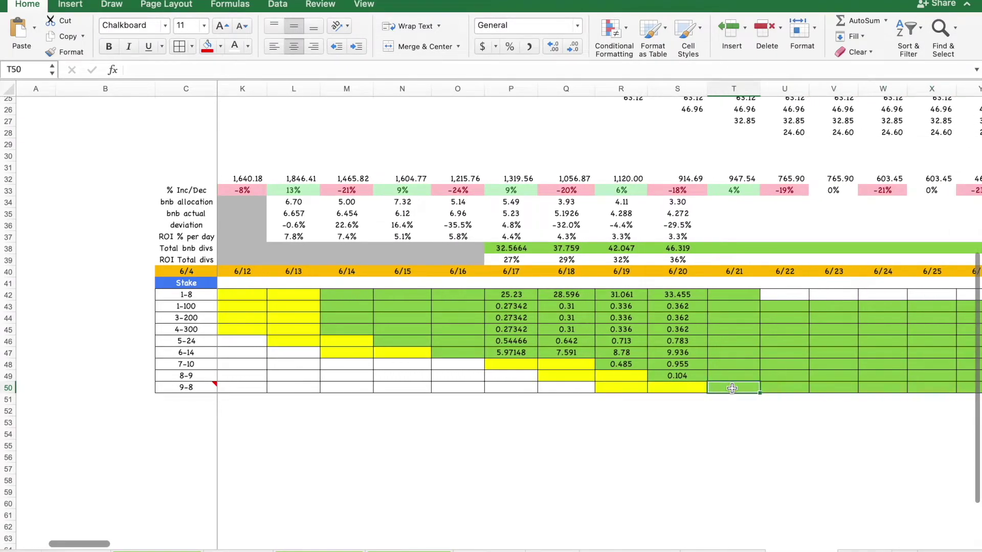
key("Left")
key("Left")
key("Right")
key("Right")
Step: Back on the Avarice staking page, submit the 125946 AVC 8-day stake and confirm it in MetaMask
mouse_move(695, 548)
left_click(666, 549)
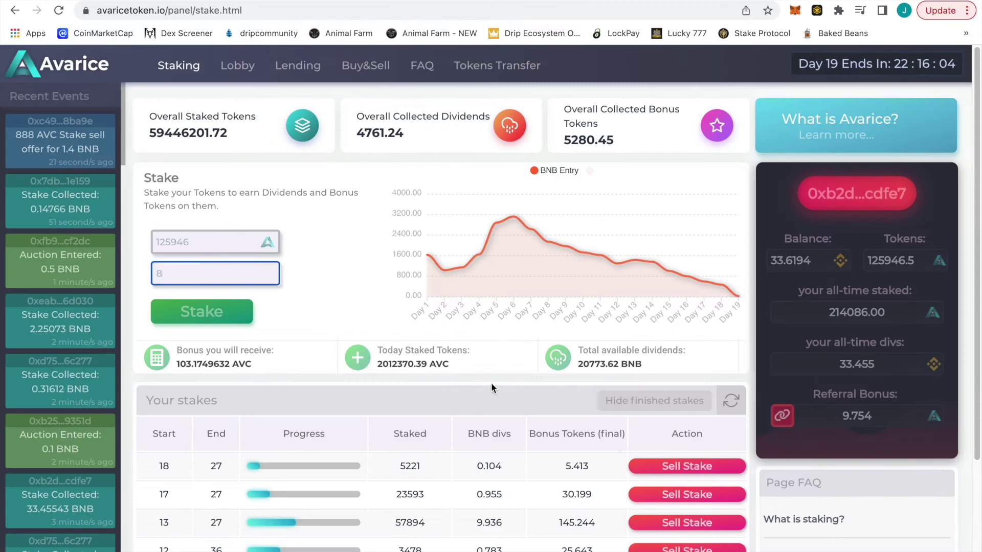
scroll(389, 436, "down", 3)
scroll(390, 436, "down", 1)
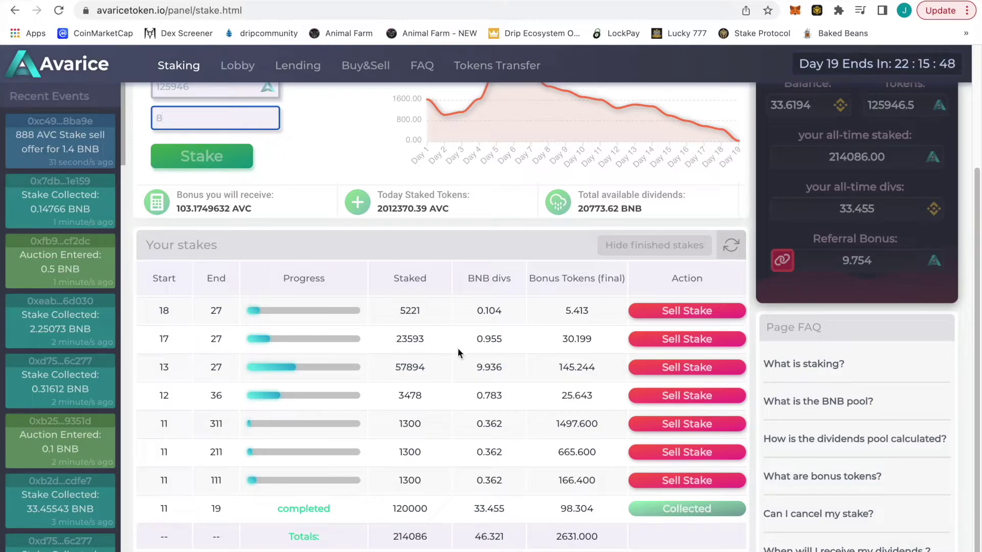
scroll(458, 348, "up", 3)
left_click(228, 275)
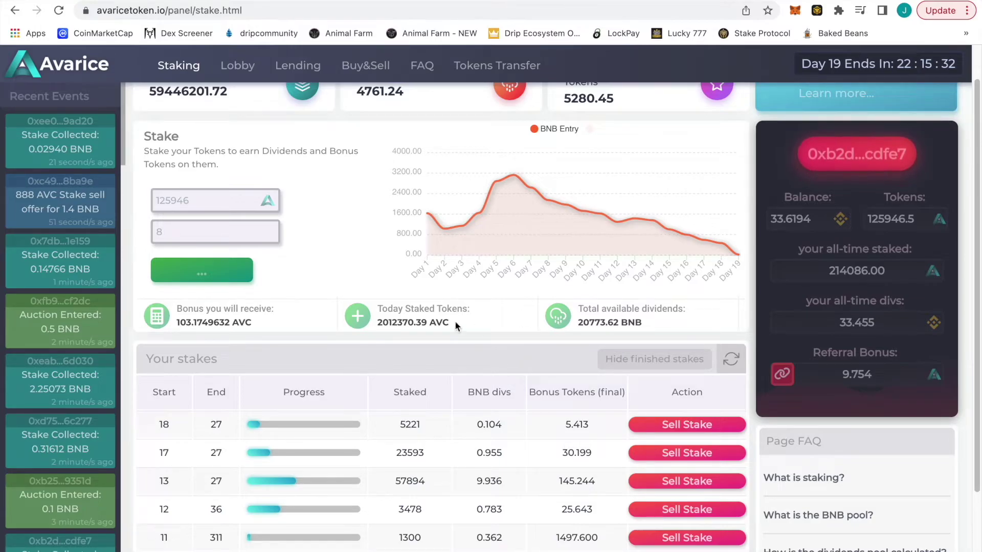
scroll(511, 340, "down", 3)
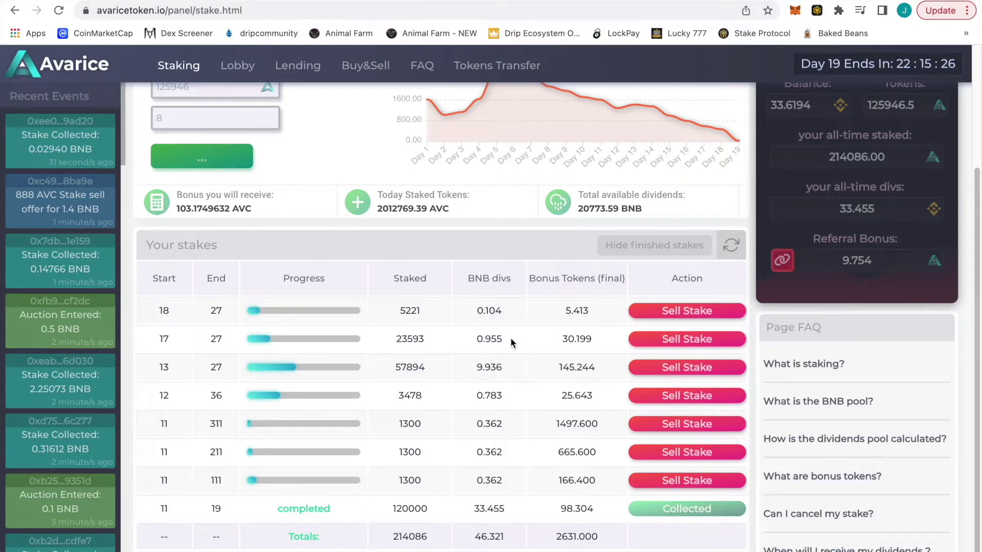
scroll(510, 342, "up", 3)
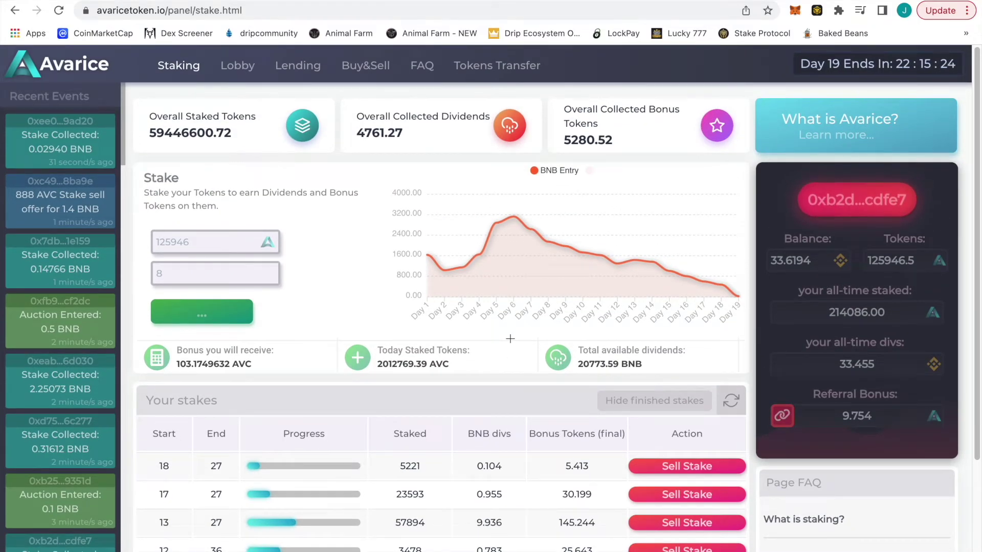
scroll(511, 339, "down", 3)
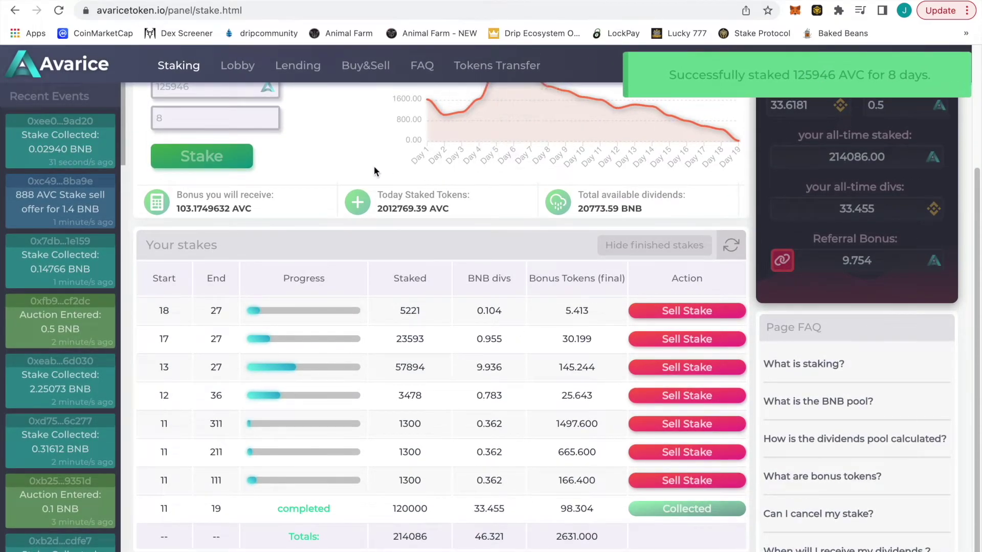
Step: Reload Avarice to list the new stake ending day 28, then move to the Ooze Finance tab
left_click(59, 11)
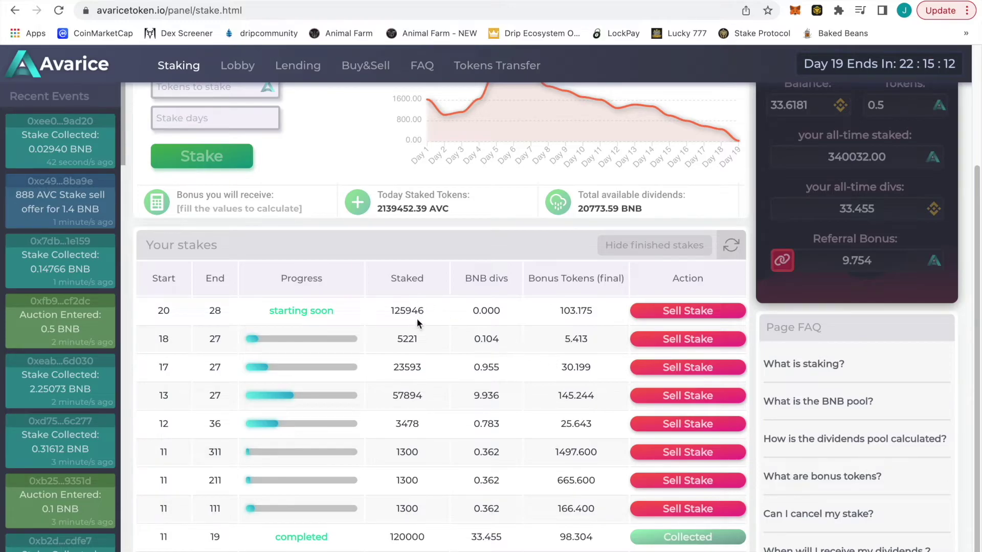
double_click(217, 312)
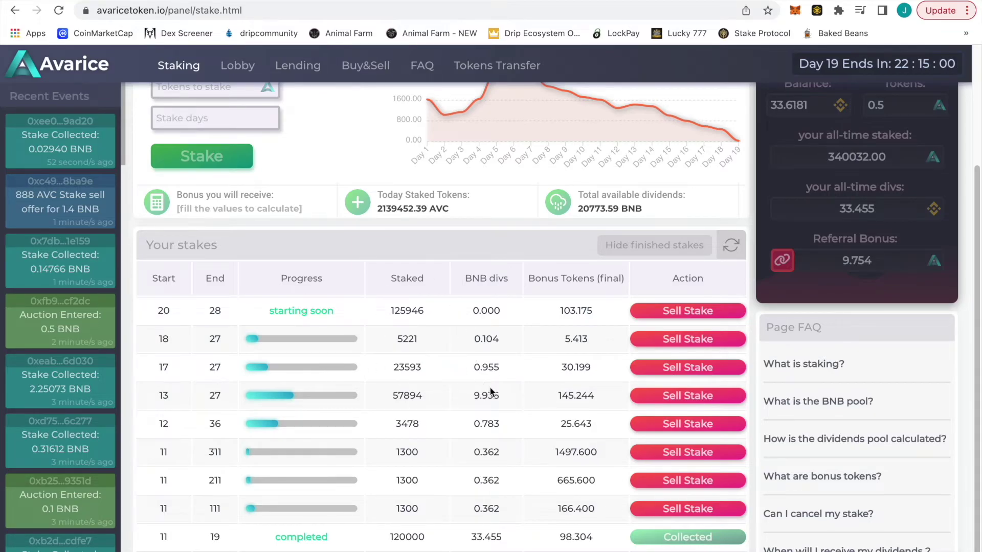
scroll(545, 407, "down", 1)
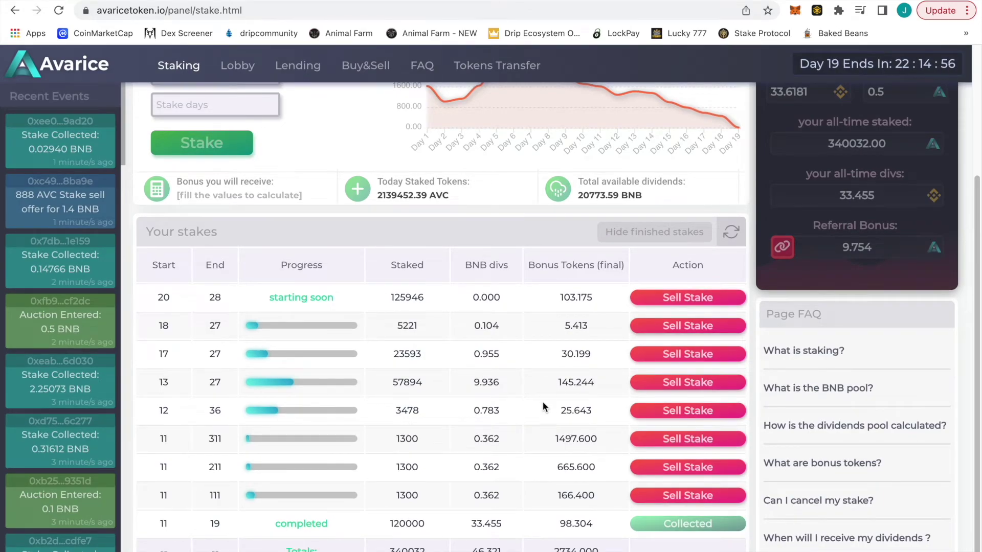
scroll(543, 407, "up", 1)
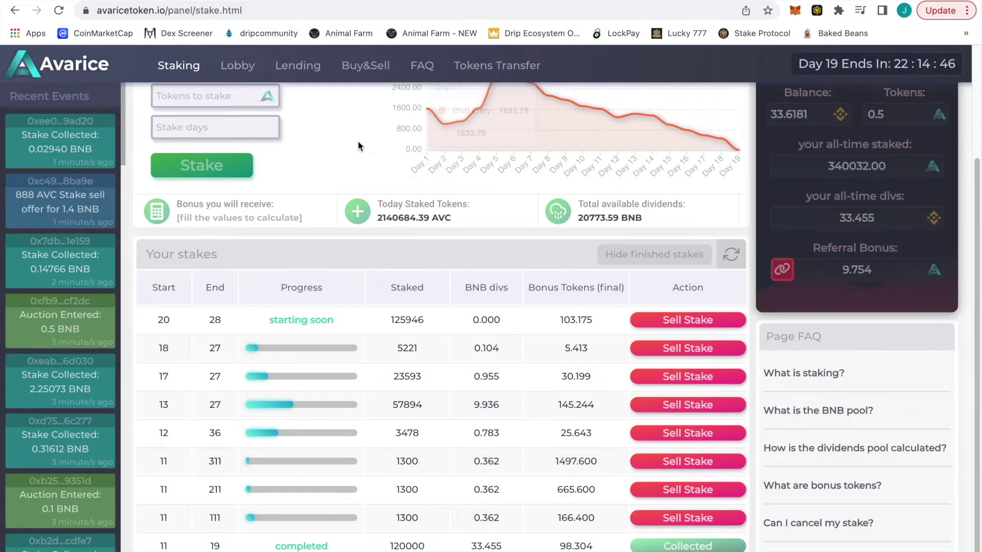
left_click(433, 2)
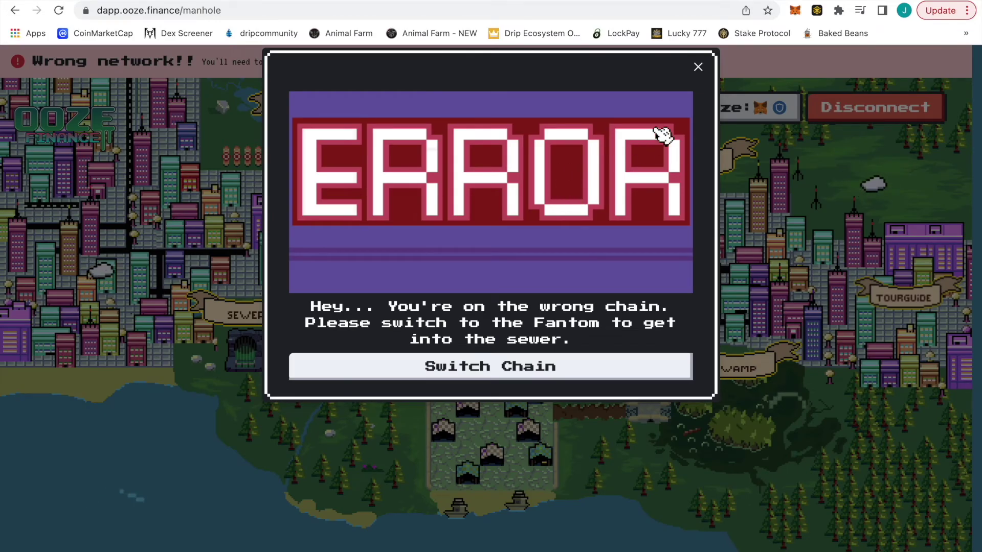
Step: Dismiss Ooze Finance's wrong-chain error, visit the Stake Protocol dashboard, then go to the Drip fountain
left_click(691, 70)
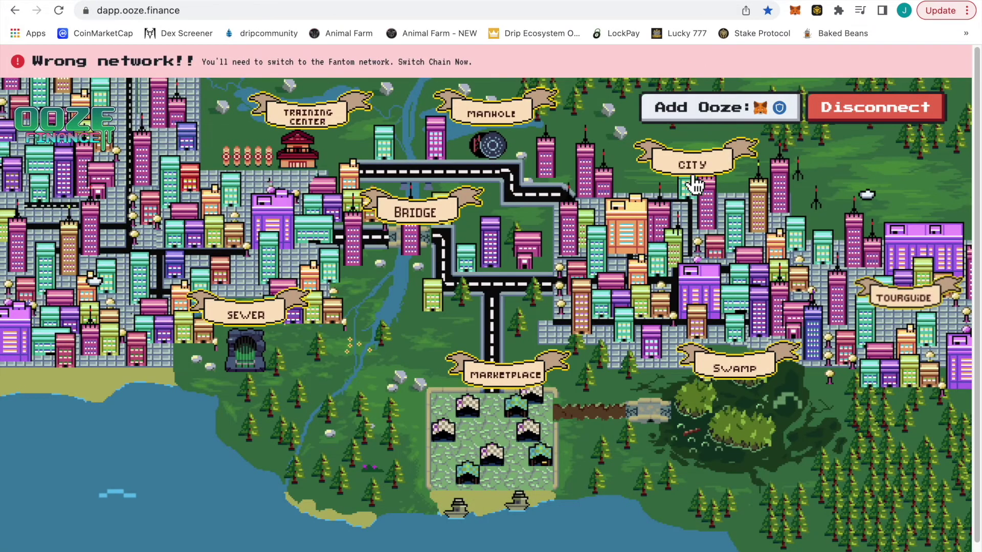
mouse_move(416, 266)
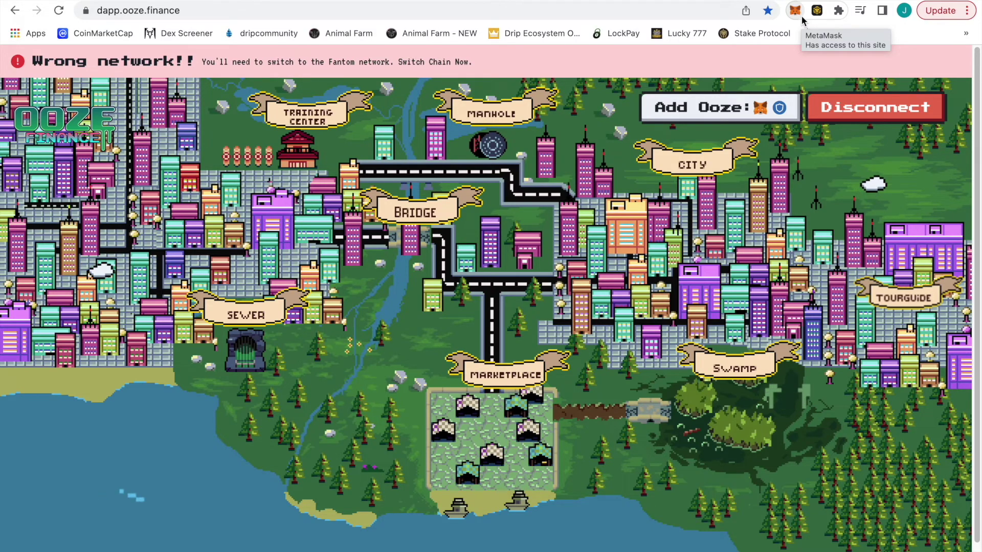
left_click(756, 33)
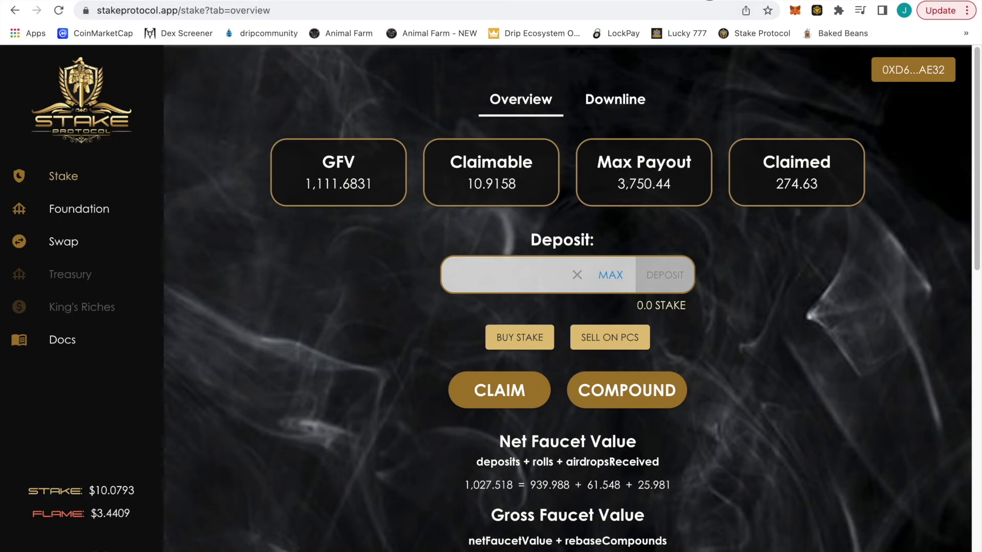
left_click(660, 2)
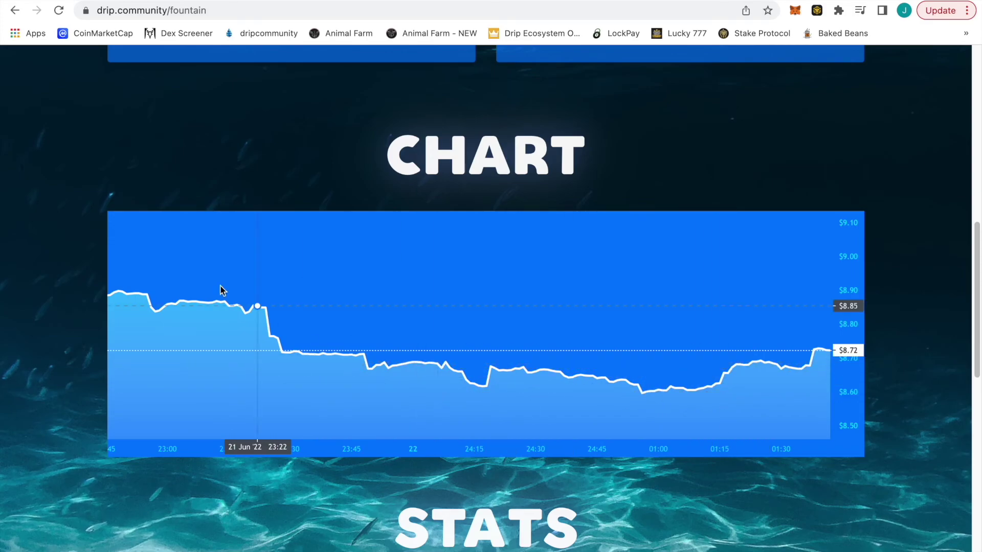
Step: Go from Drip Network's Fountain page to its Faucet page via the top navigation
scroll(43, 204, "up", 12)
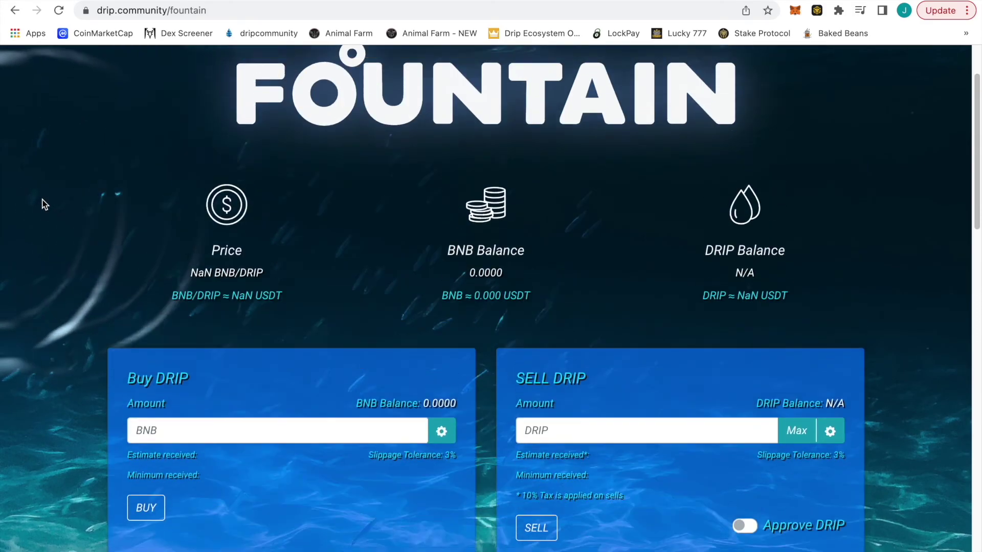
left_click(308, 71)
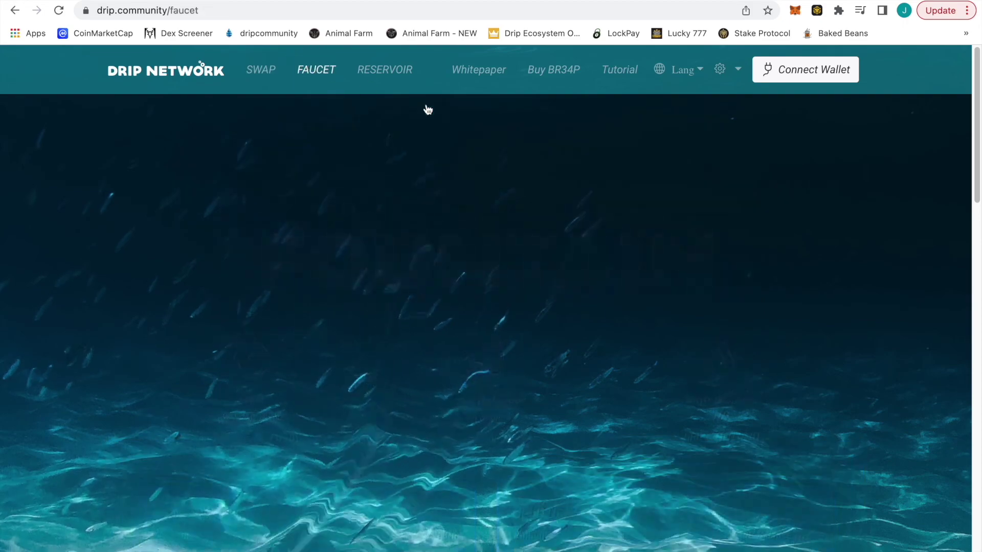